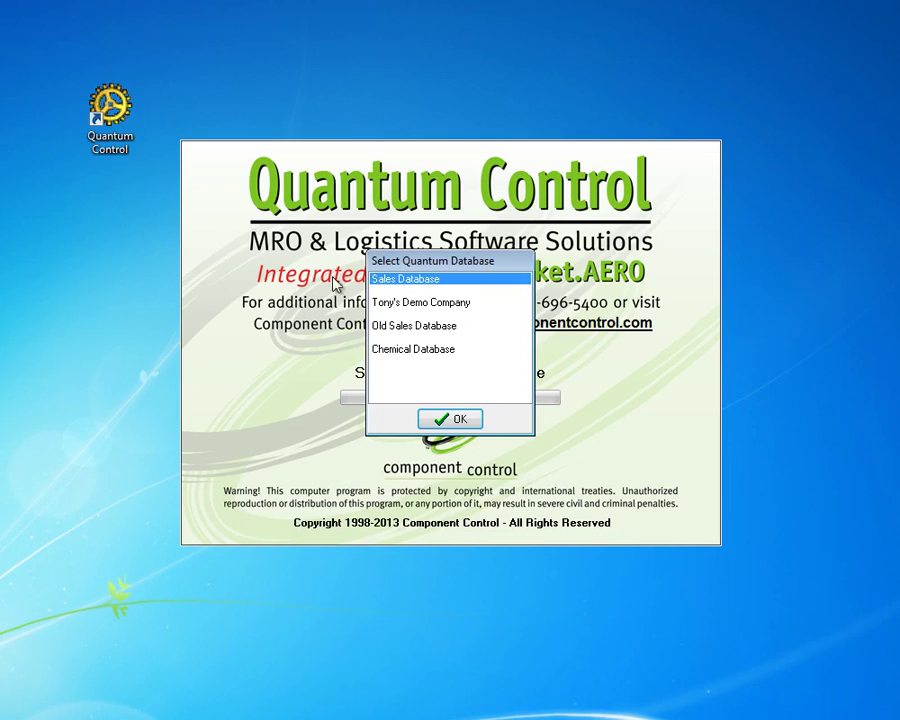
Log into the Sales Database with the administrator user name and its password.
double_click(410, 279)
drag(470, 321, 375, 328)
text(sysdba)
key(Tab)
text(ma)
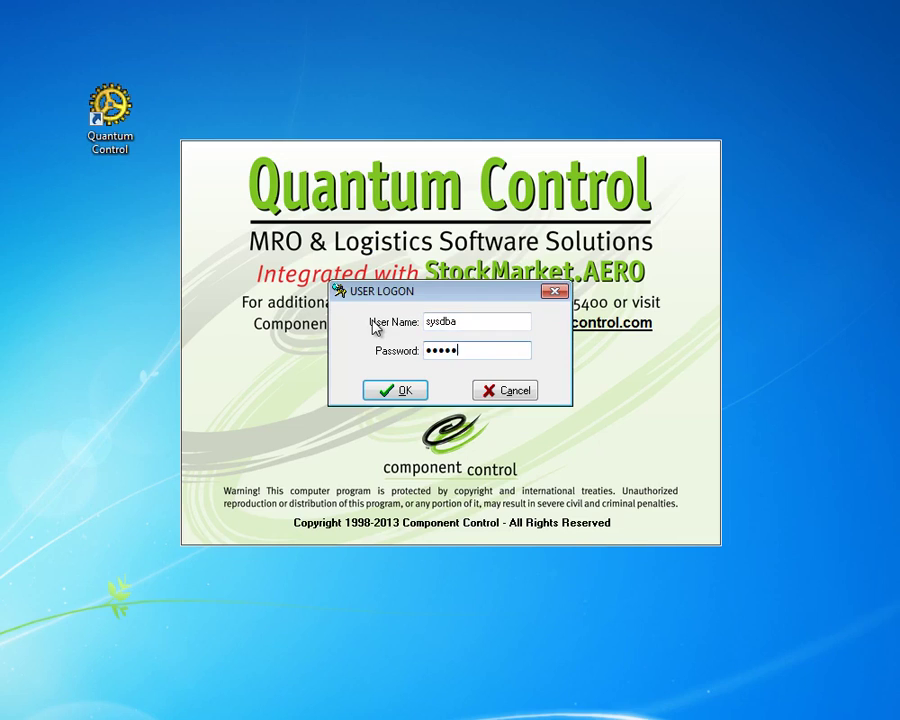
click(396, 389)
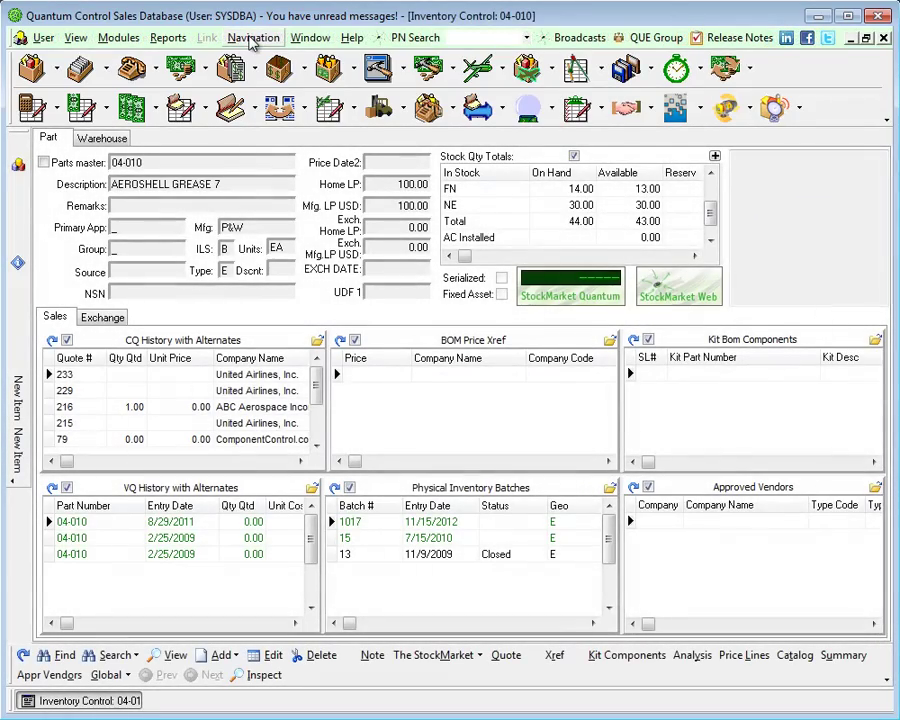
Load part 05-001, then open Company Management, quote, sales, purchase and repair order windows.
click(252, 38)
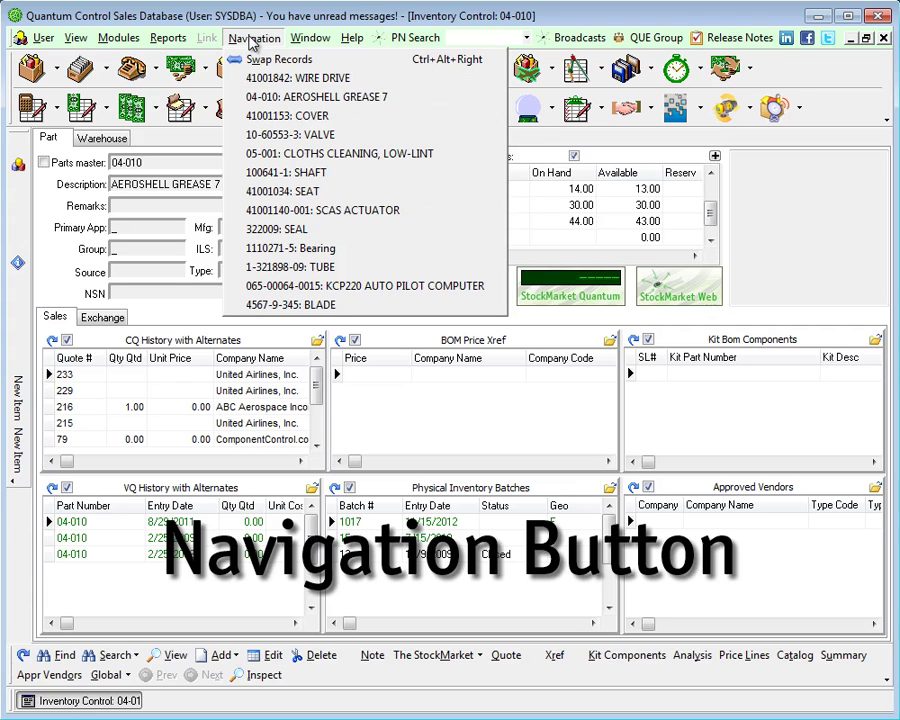
click(283, 155)
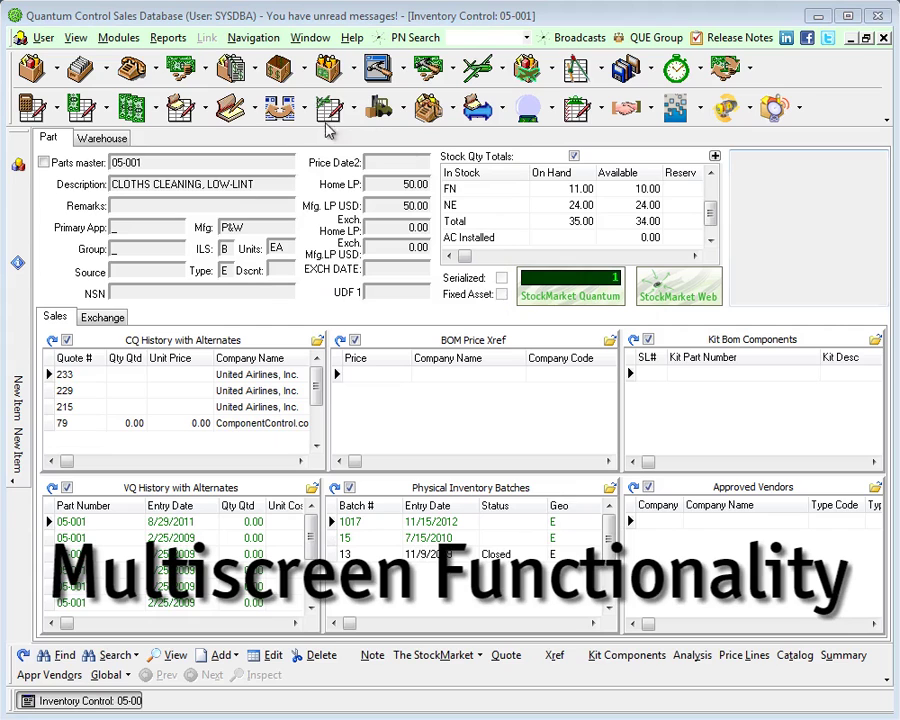
click(81, 80)
click(188, 78)
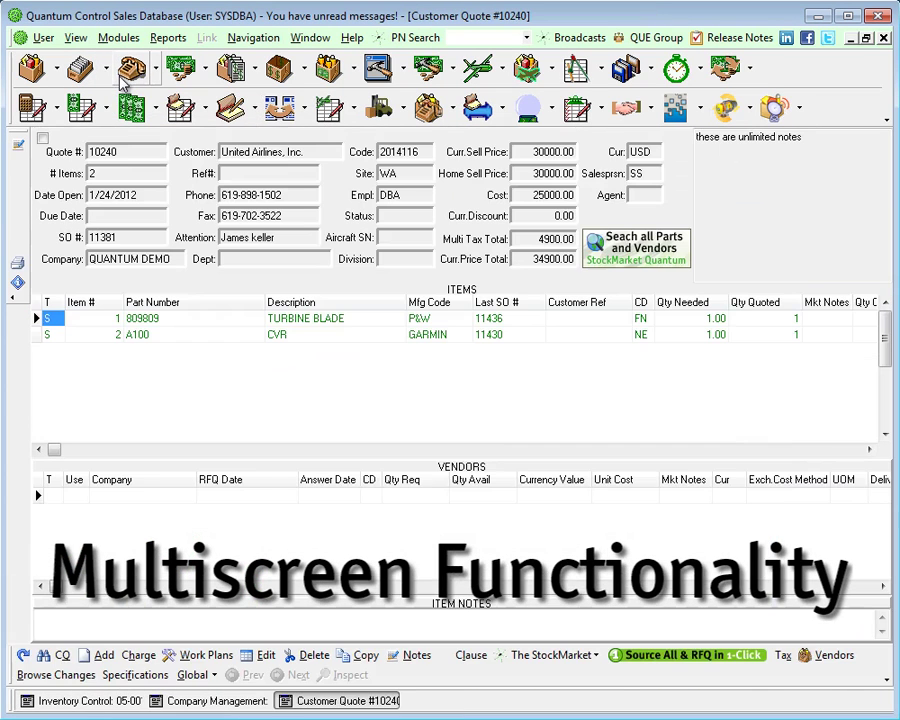
click(232, 80)
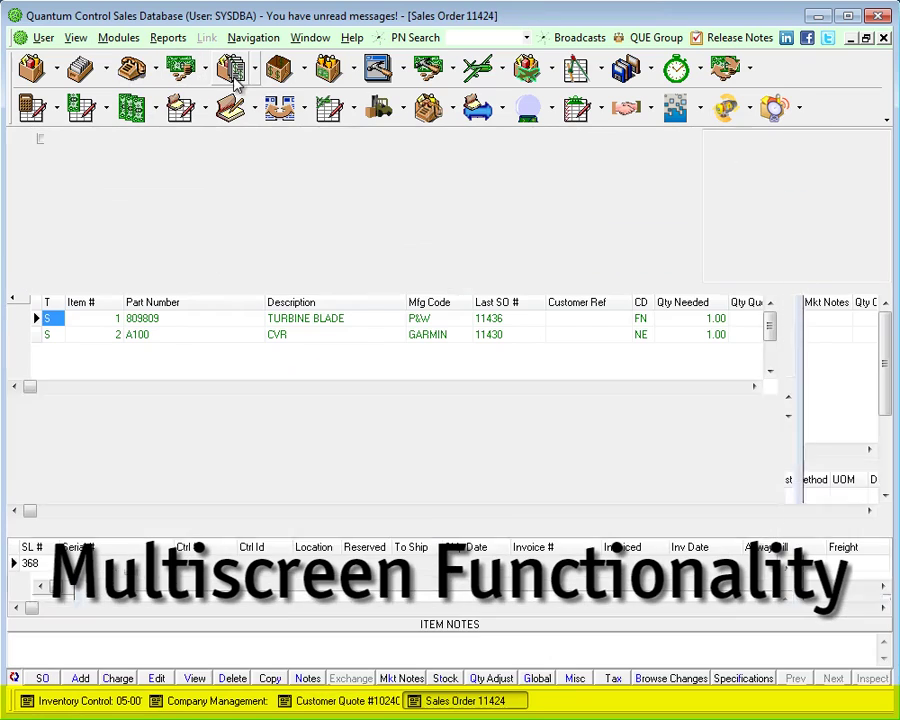
click(283, 80)
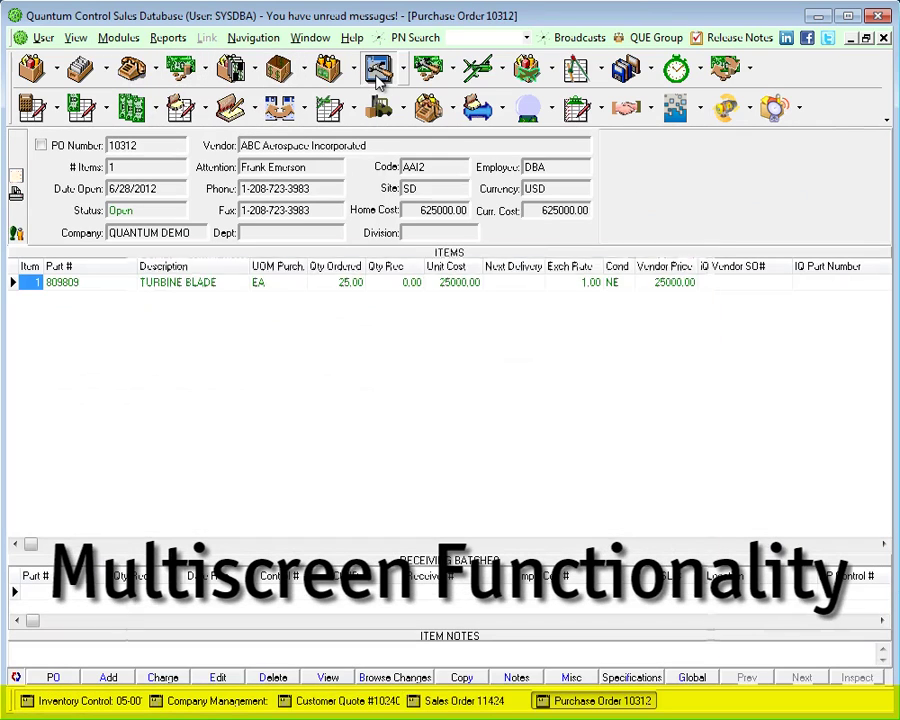
click(378, 80)
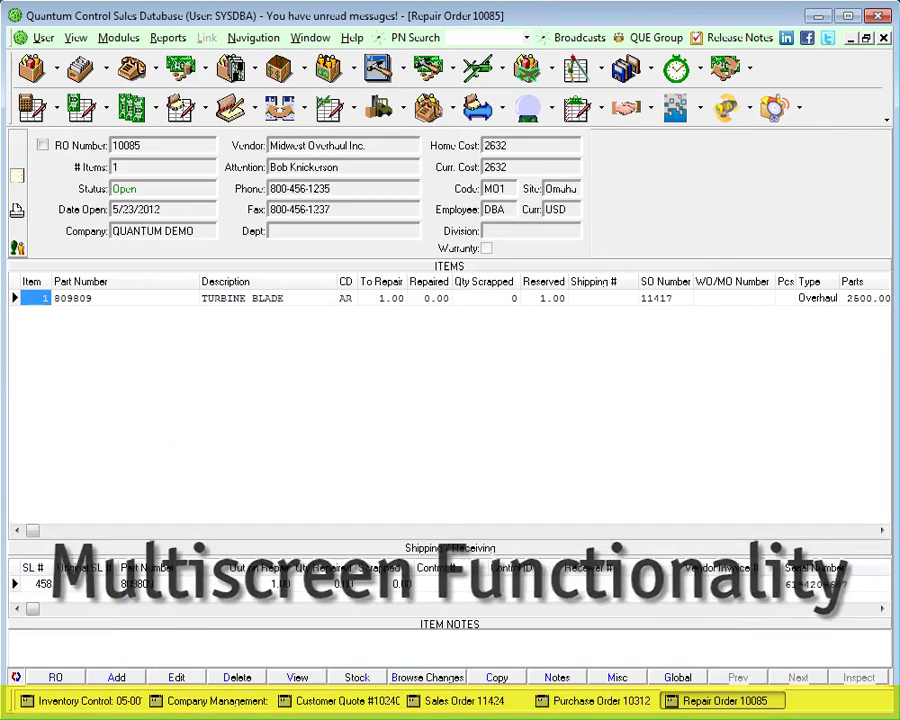
click(402, 70)
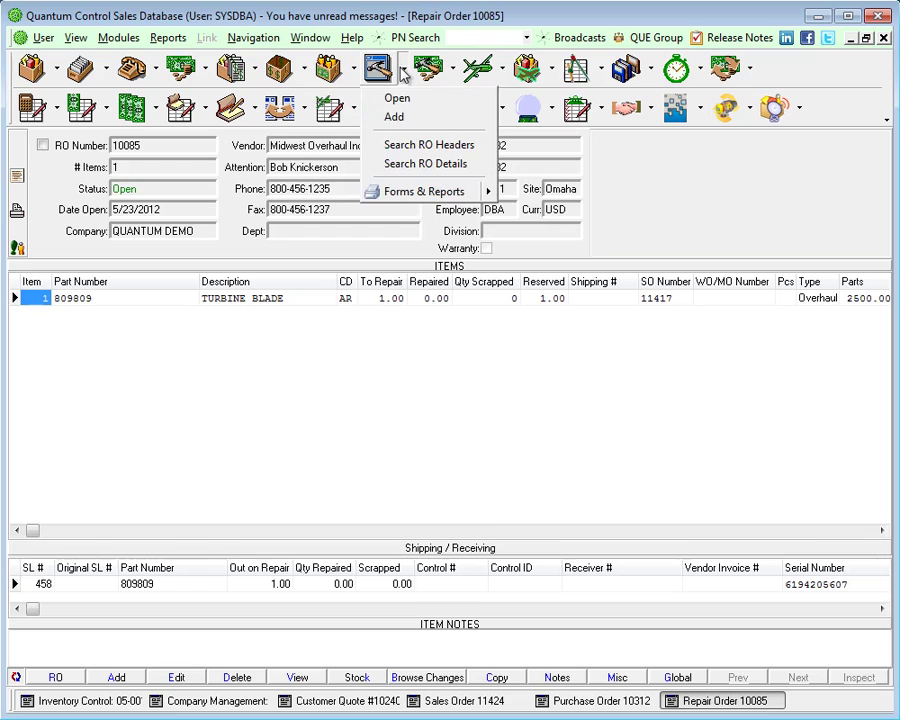
click(408, 147)
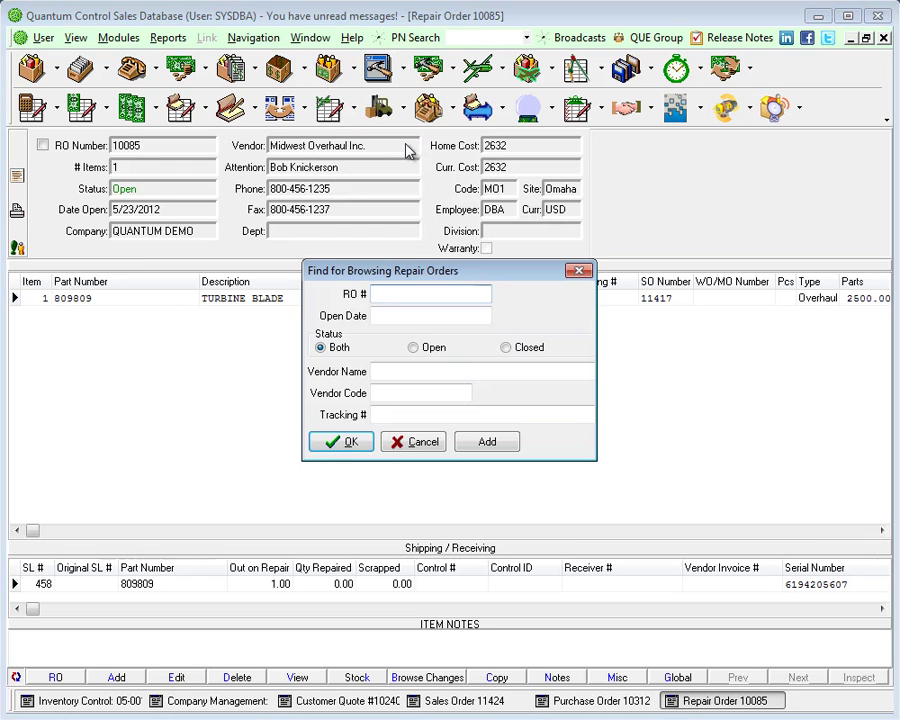
text(10086)
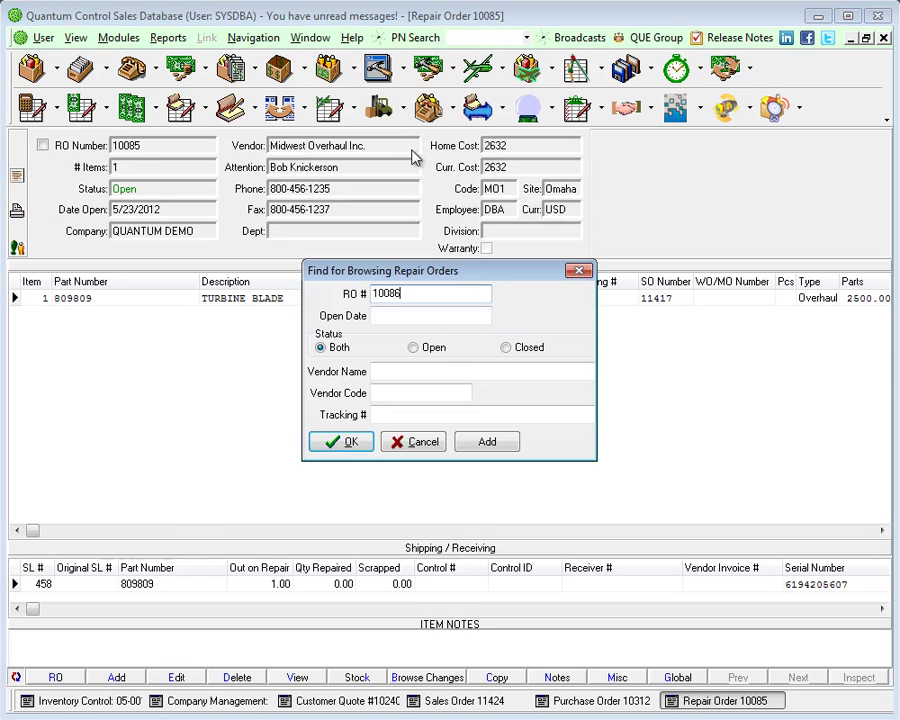
click(343, 443)
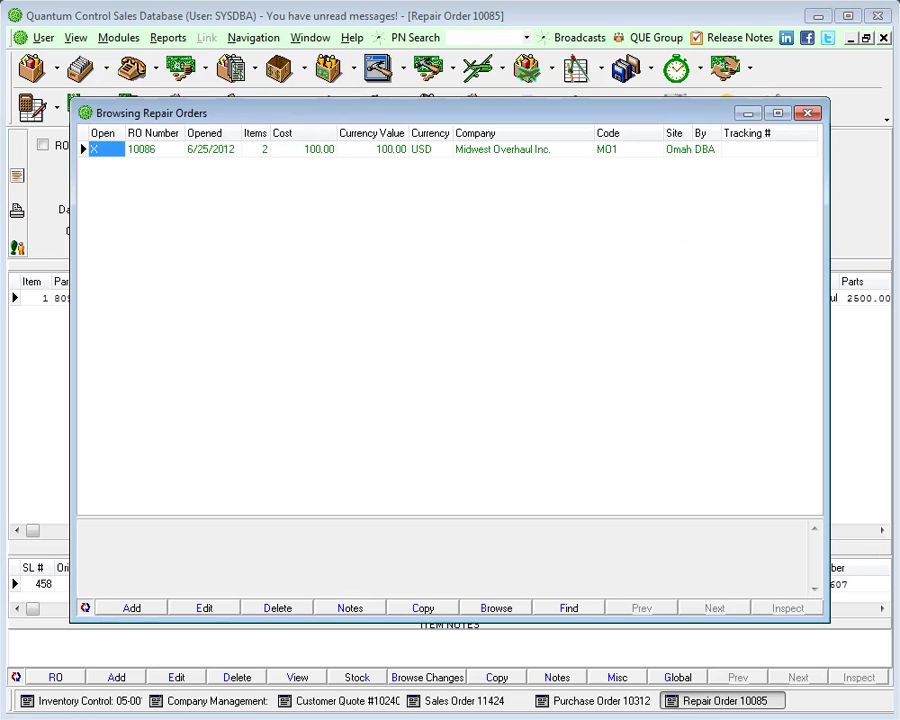
click(808, 113)
key(ctrl+F4)
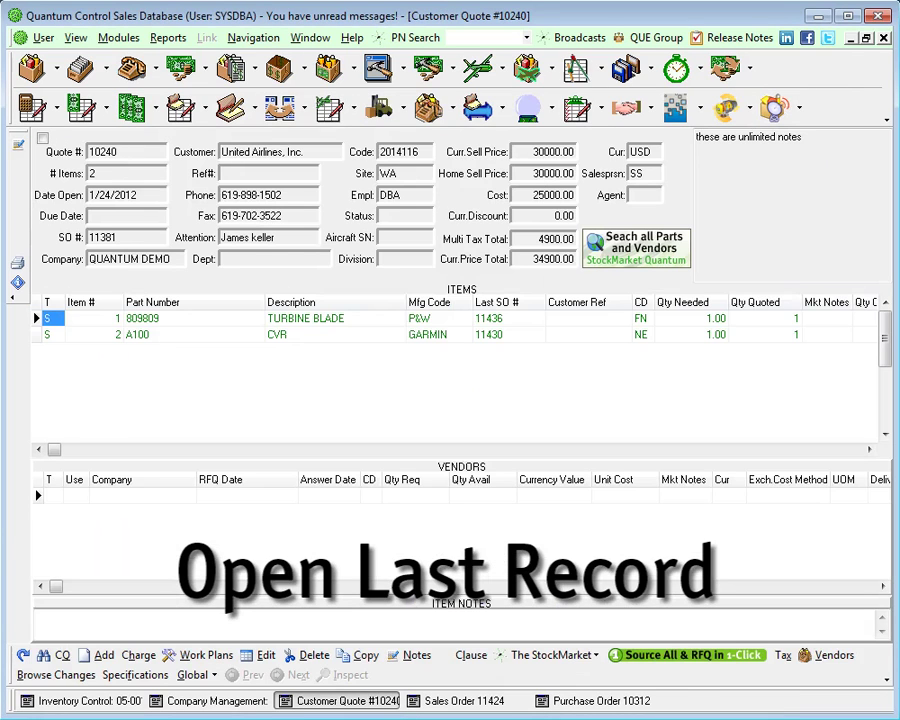
click(377, 67)
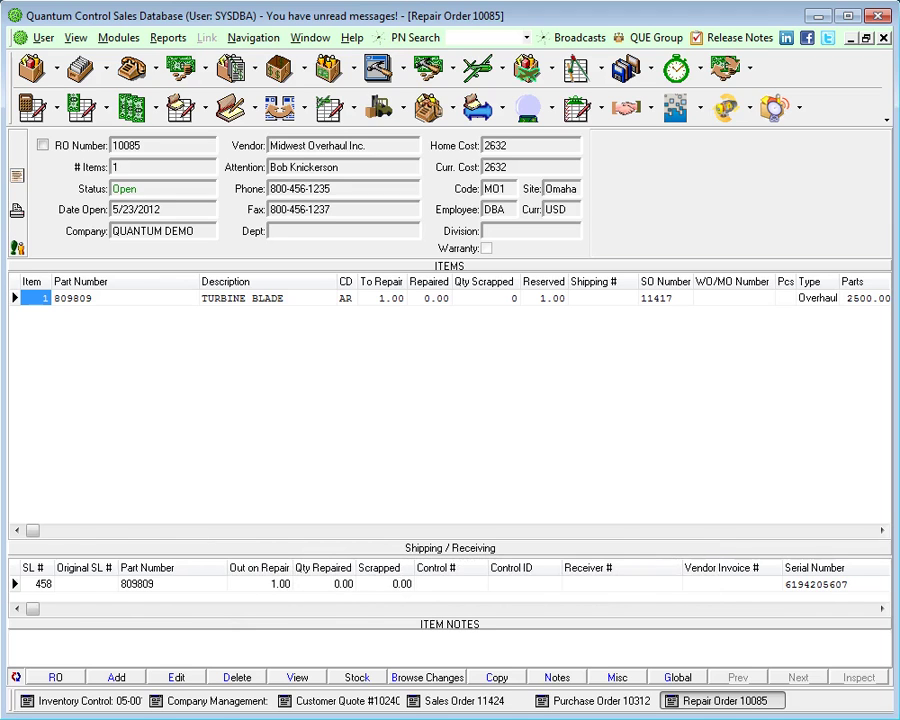
Close all record windows, drop six module buttons (Manufacturing to Vendor Quotes) from the toolbar, and undock it.
key(Escape)
key(Escape)
key(Escape)
key(Escape)
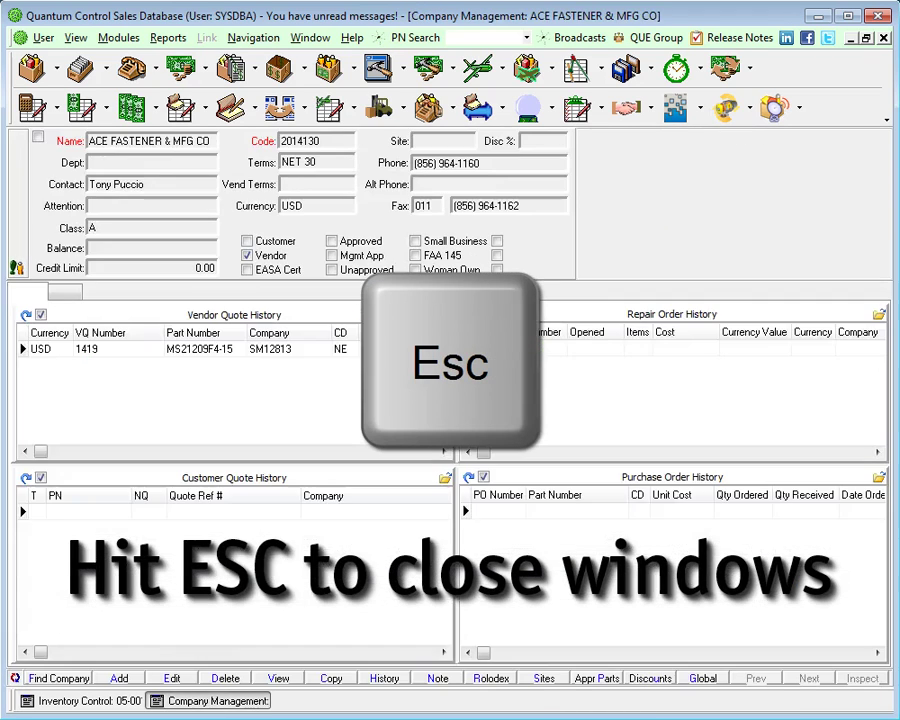
key(Escape)
key(Escape)
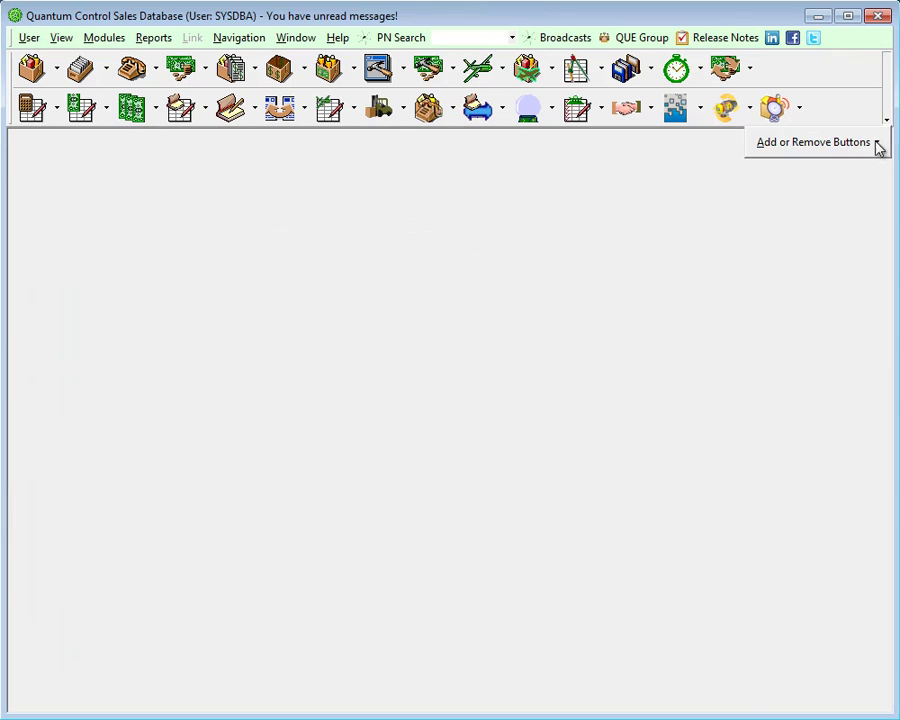
click(878, 147)
click(765, 710)
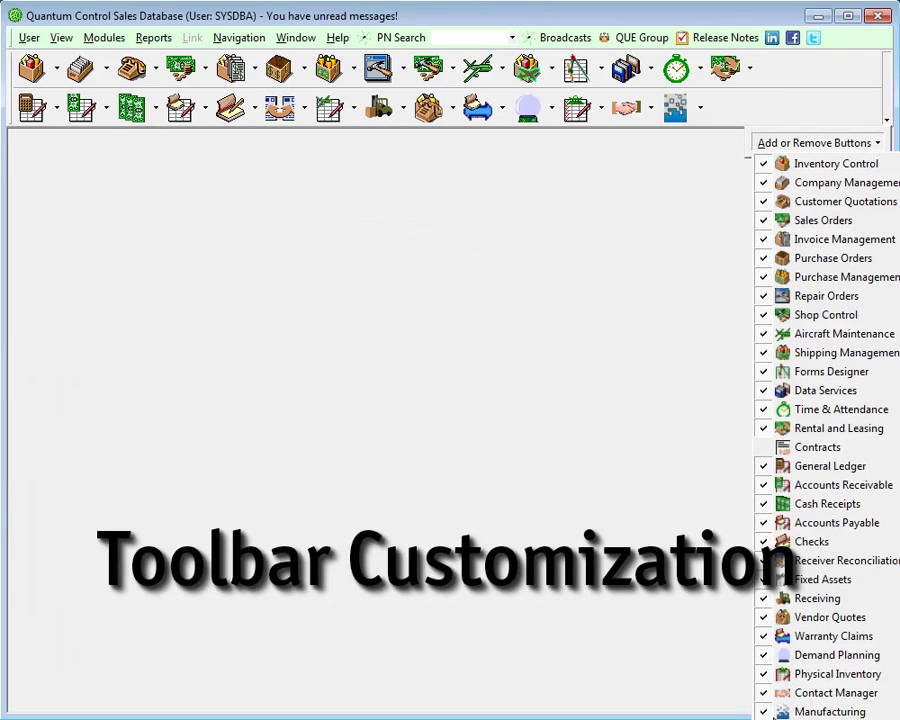
click(785, 693)
click(785, 674)
click(785, 655)
click(787, 636)
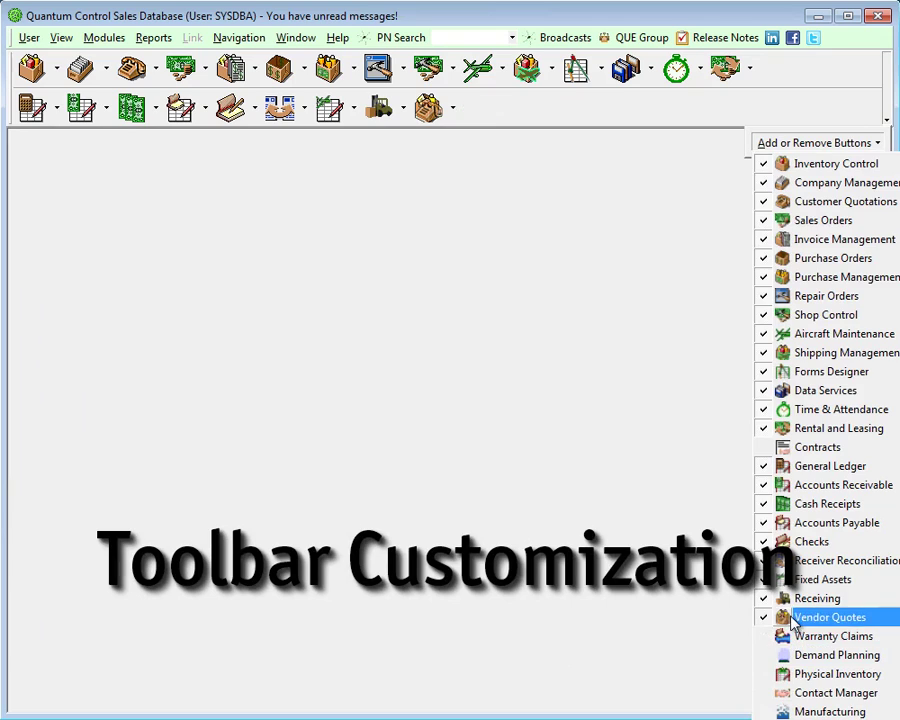
click(792, 621)
click(536, 434)
drag(7, 60, 290, 705)
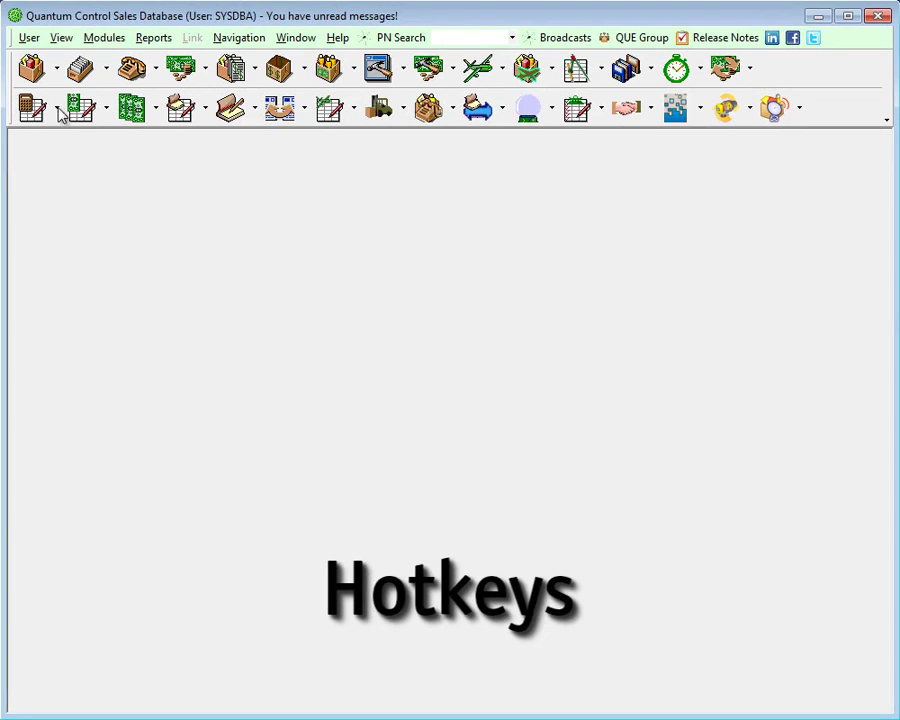
Open part 10-60553-3 in Inventory Control and view its stock reservations under Historical Browses.
key(ctrl+i)
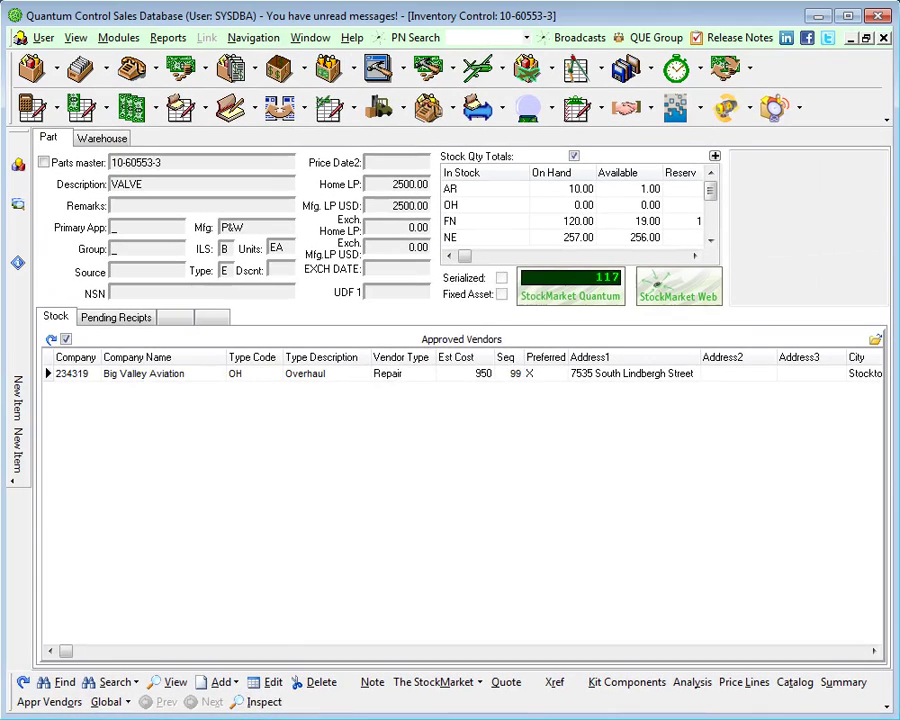
key(alt+g)
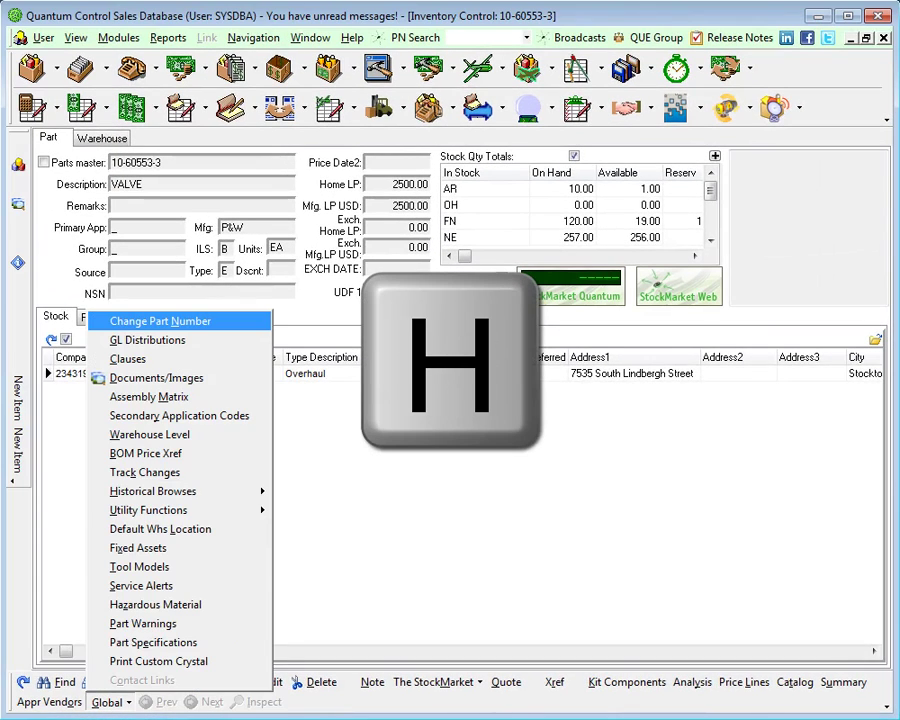
key(h)
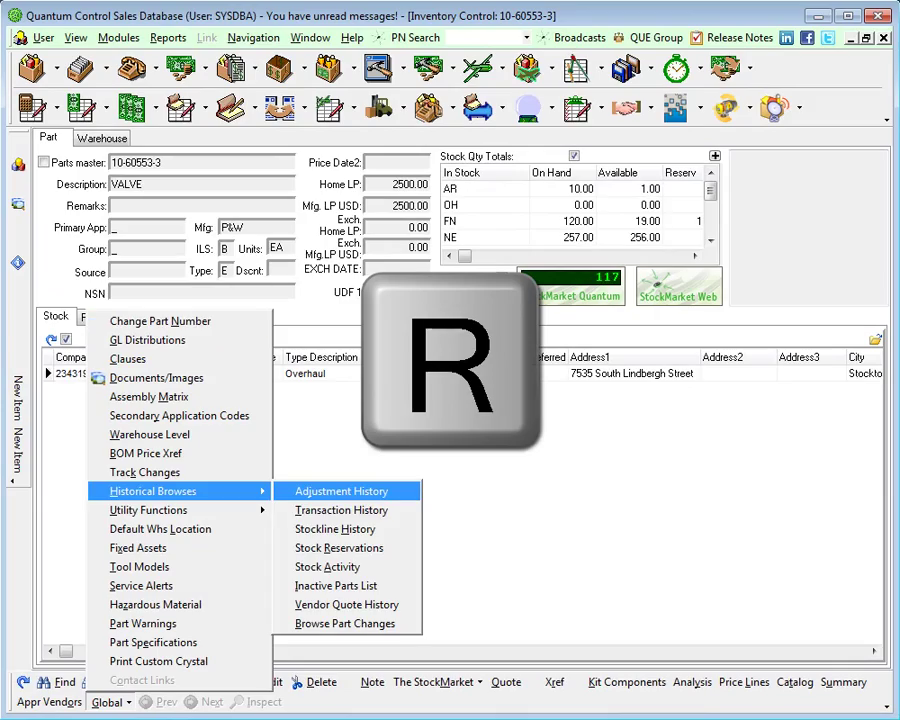
key(r)
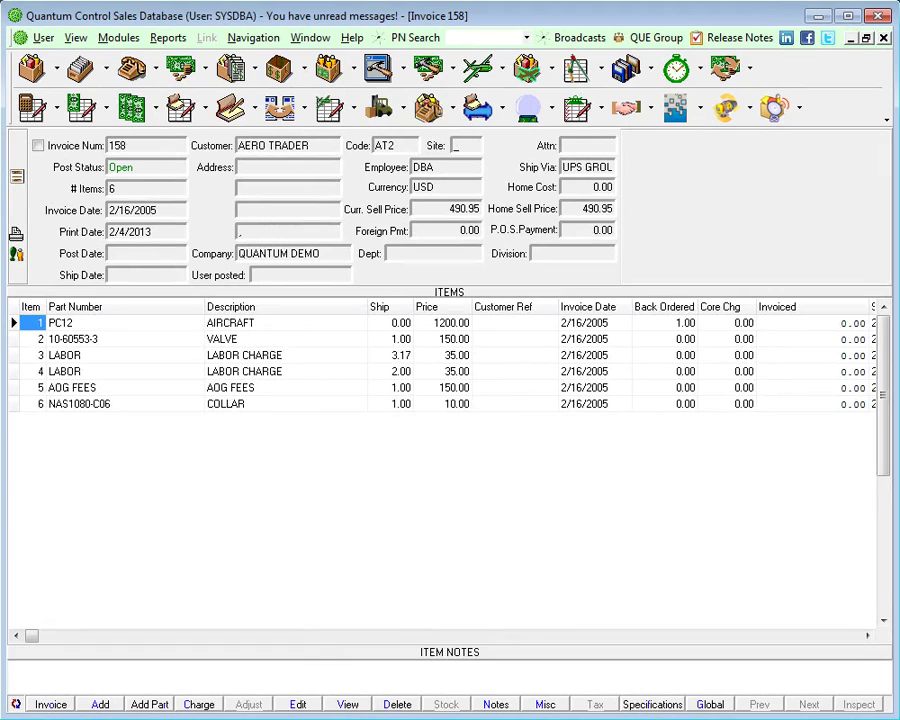
Set Destination 1 to Email in invoice 158's print settings and save them.
key(g)
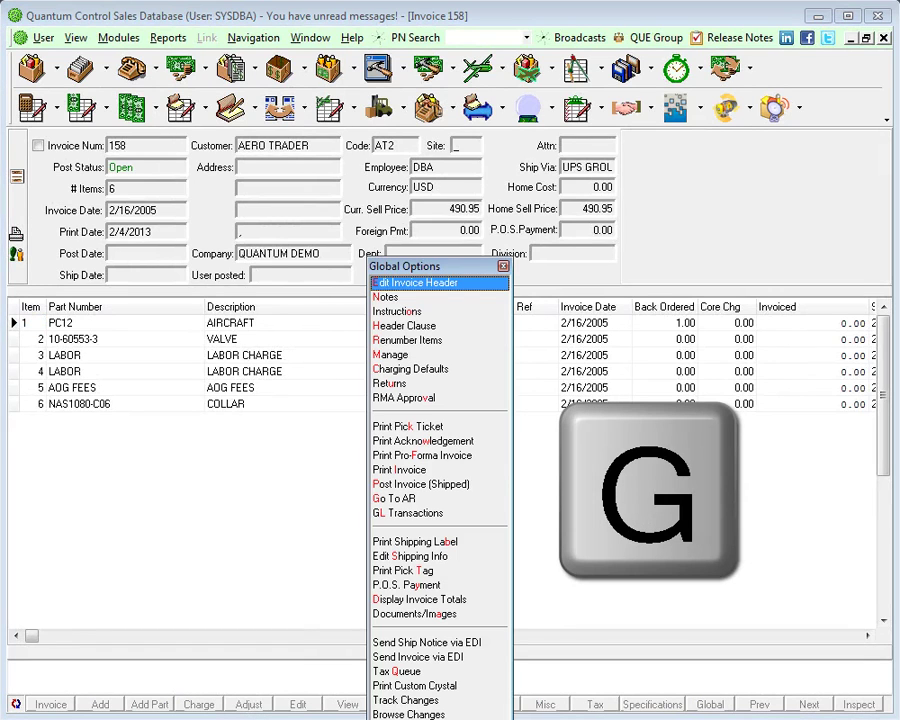
key(i)
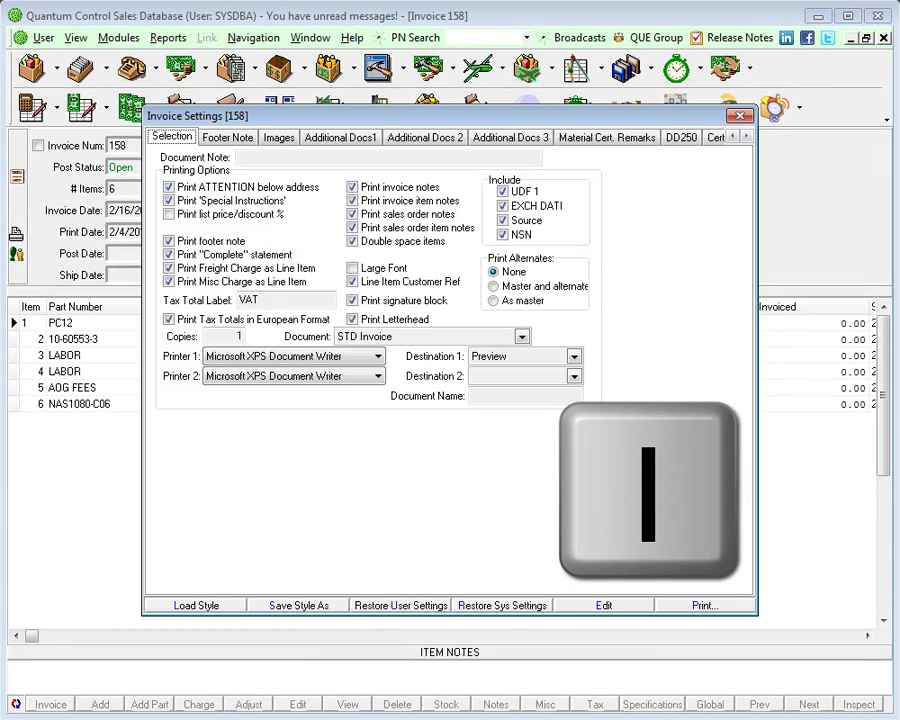
key(p)
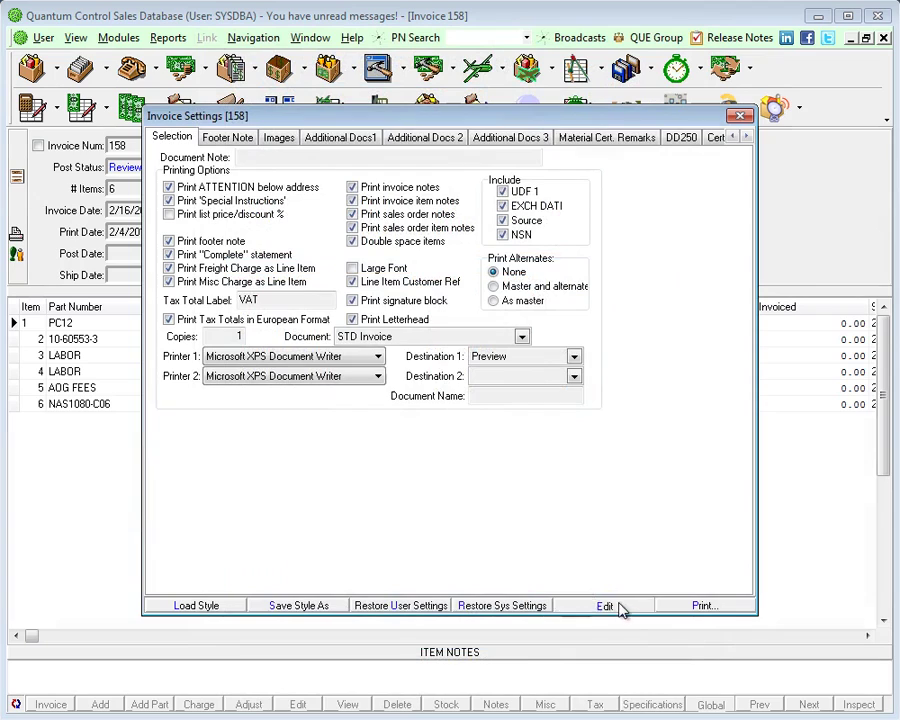
click(574, 356)
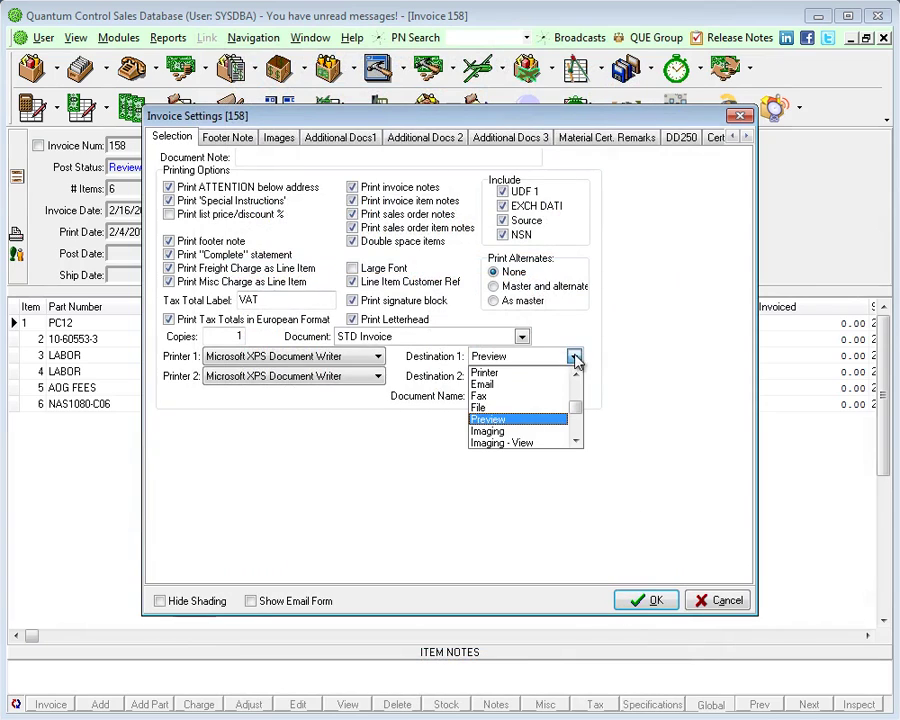
click(483, 384)
click(663, 594)
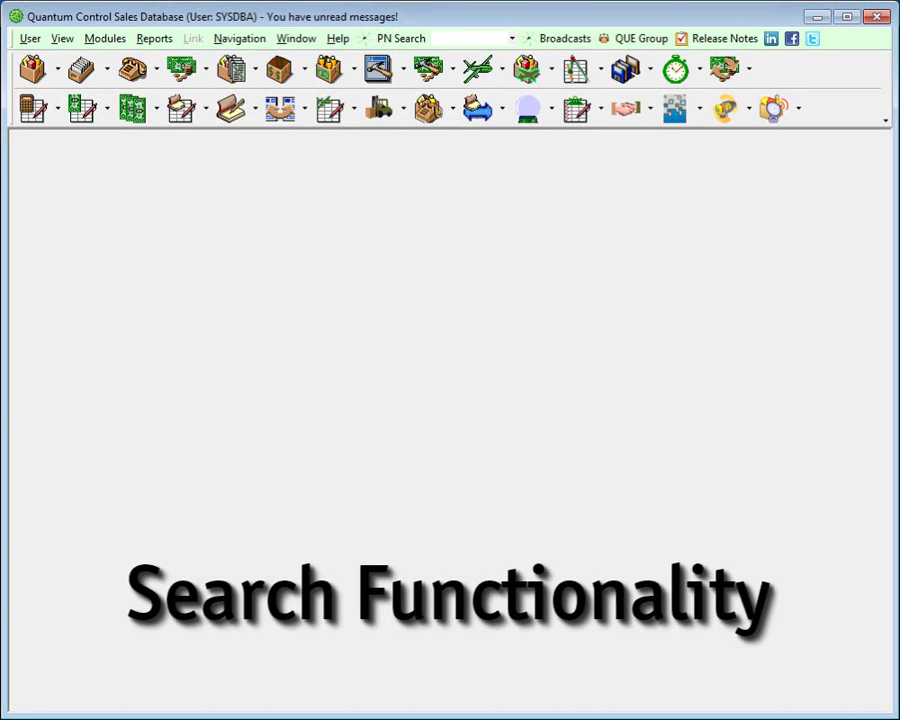
click(58, 70)
click(102, 72)
click(138, 76)
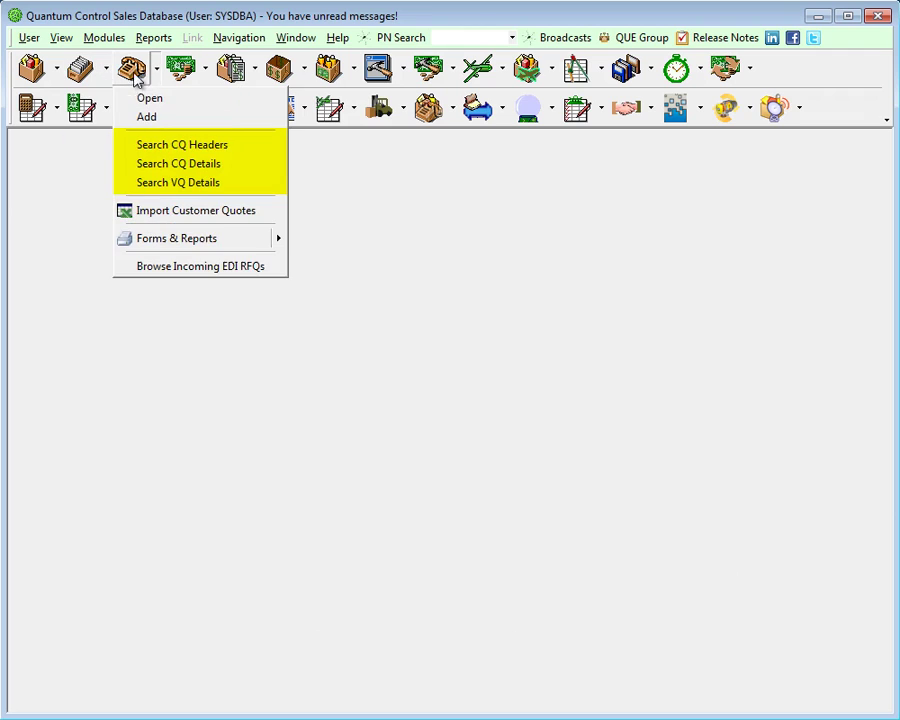
click(205, 72)
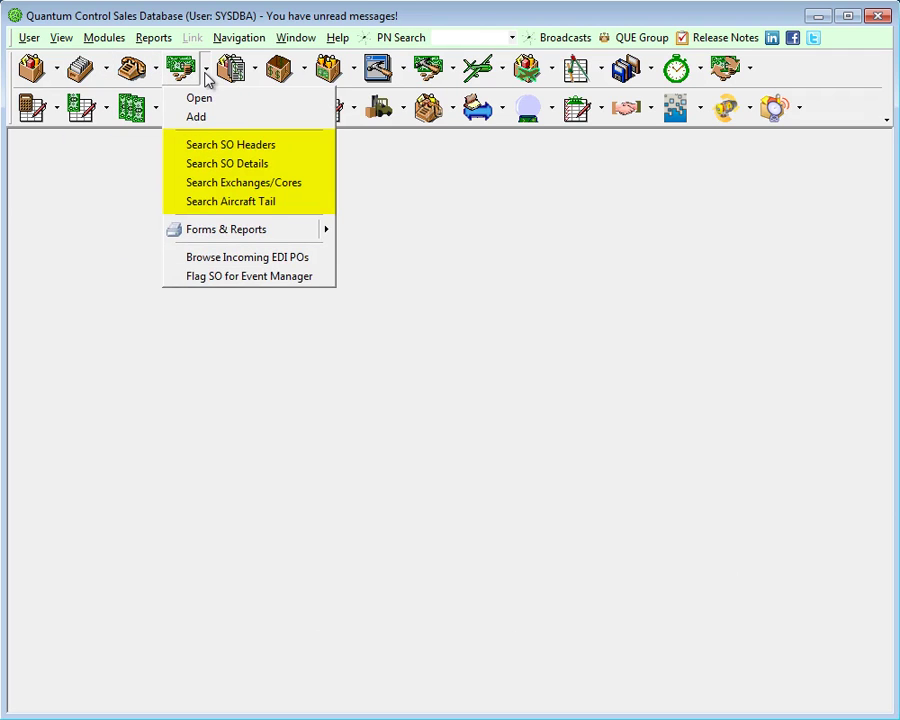
click(257, 76)
click(305, 76)
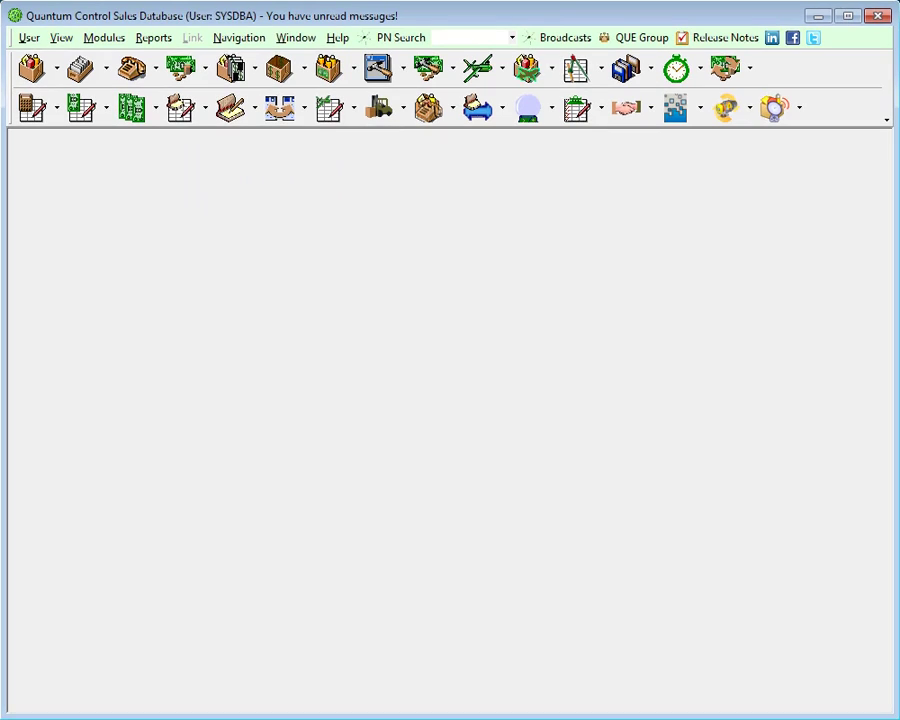
click(57, 70)
click(82, 145)
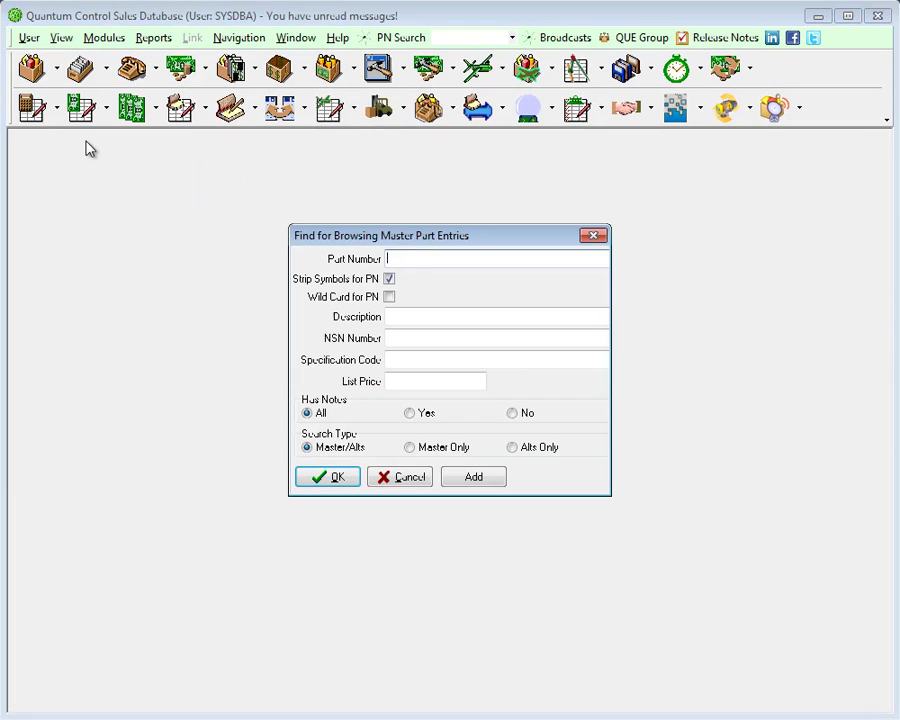
text(100641-1)
click(320, 479)
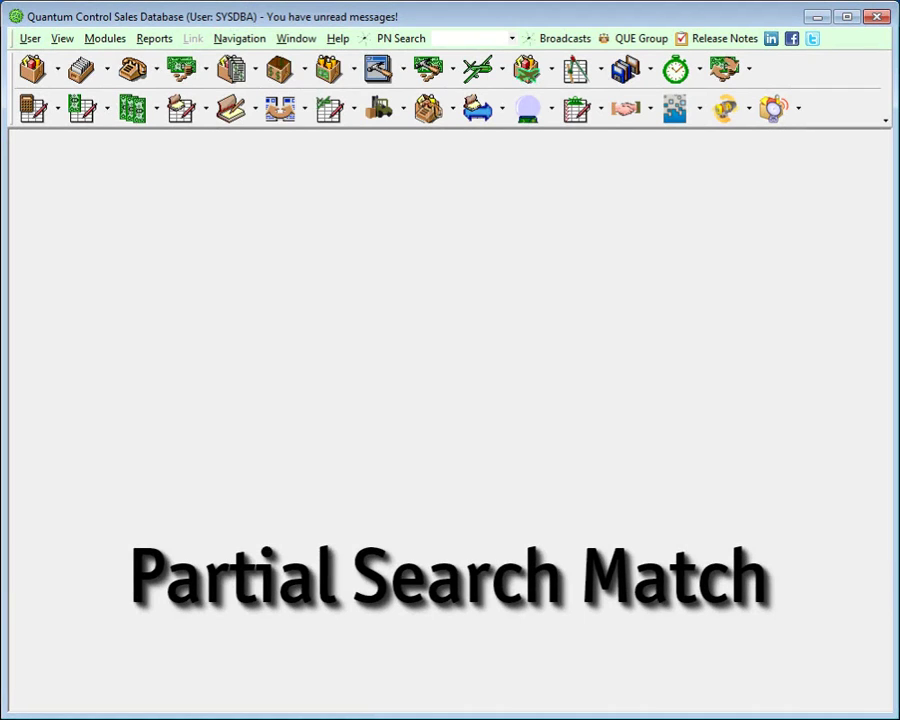
click(40, 62)
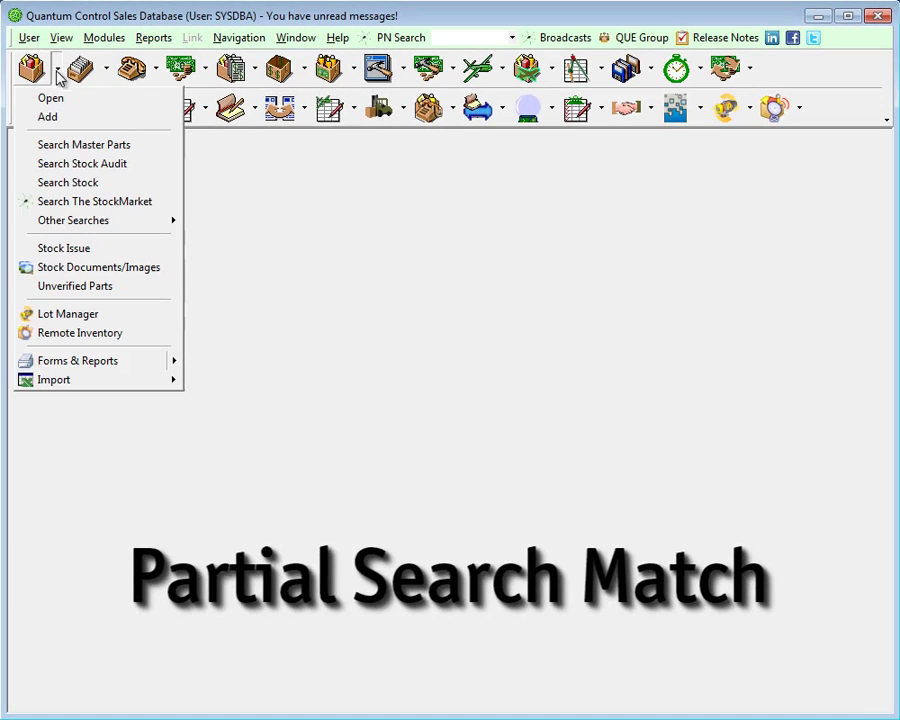
click(80, 145)
text(100)
click(338, 477)
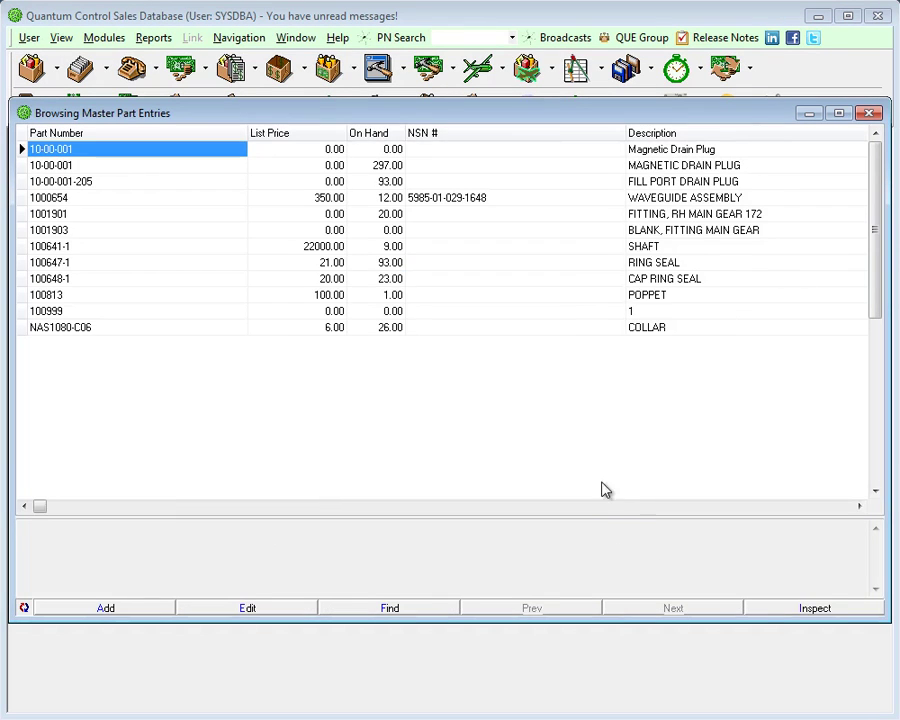
click(617, 507)
click(617, 507)
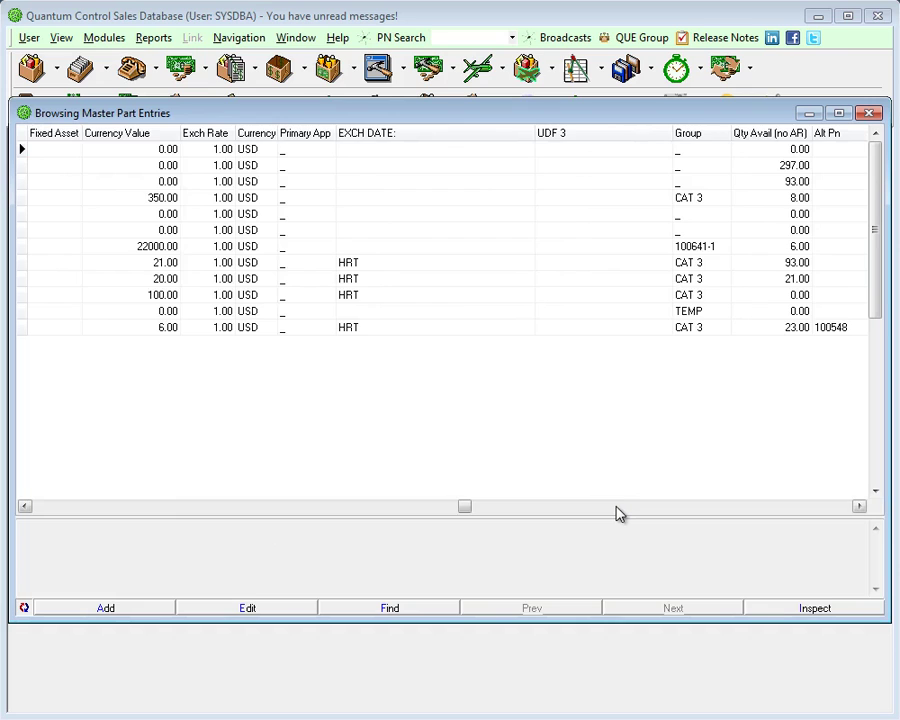
click(617, 507)
click(225, 508)
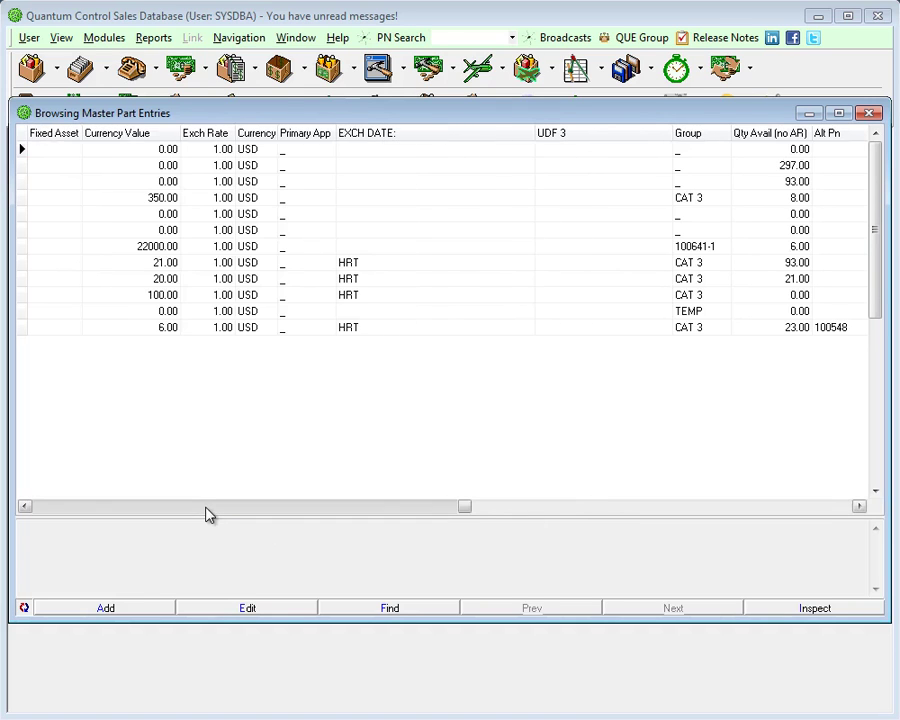
click(160, 510)
click(81, 510)
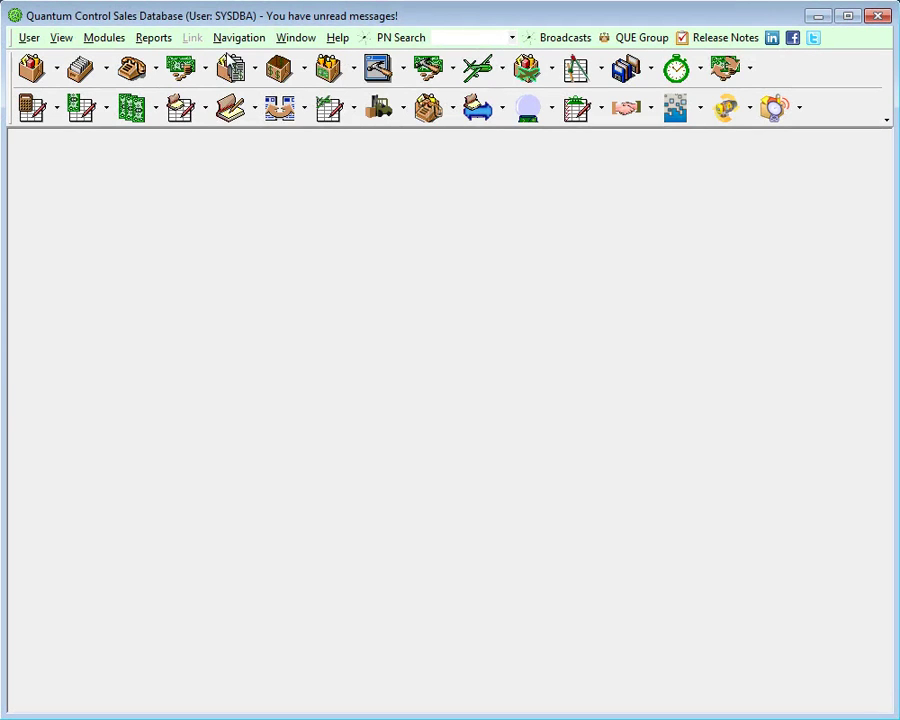
Search sales order headers with no filters to list every sales order.
click(205, 68)
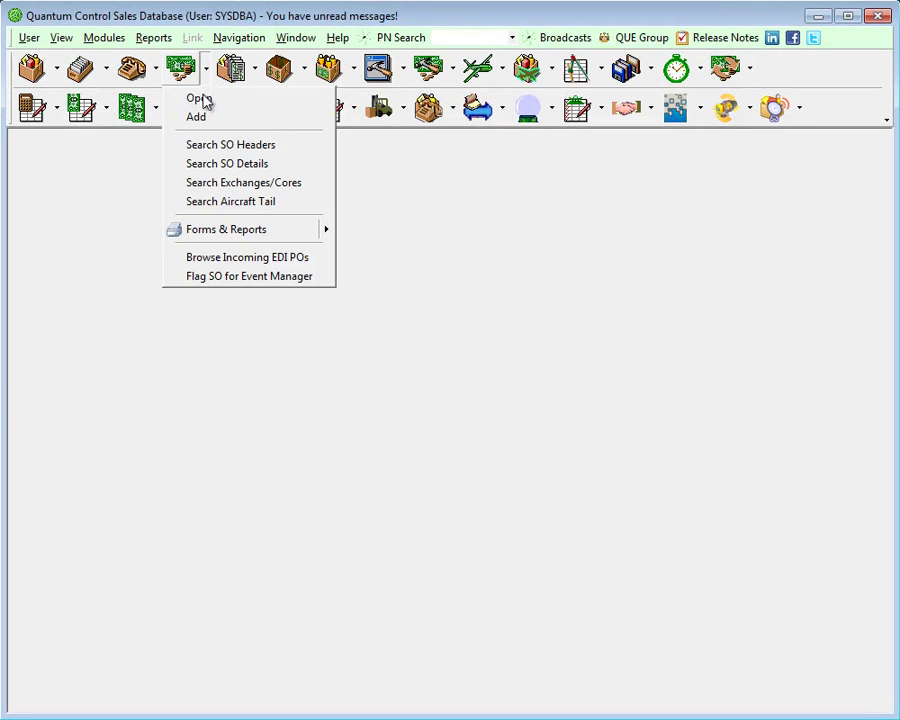
click(209, 150)
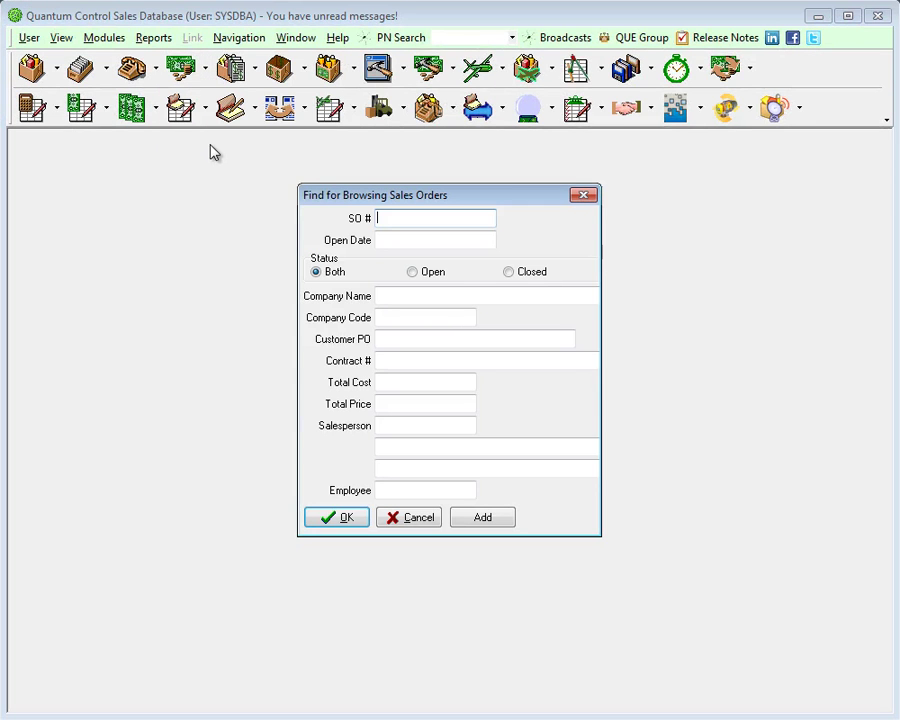
click(342, 518)
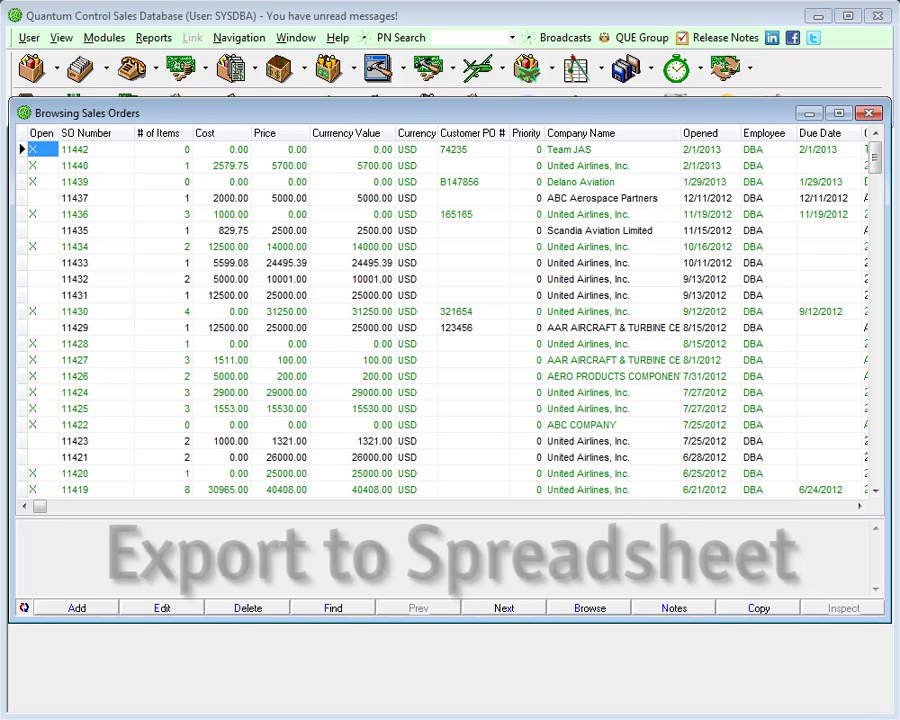
Export the sales order grid with column headers to a spreadsheet named 'Sales Orders'.
right_click(388, 282)
click(441, 370)
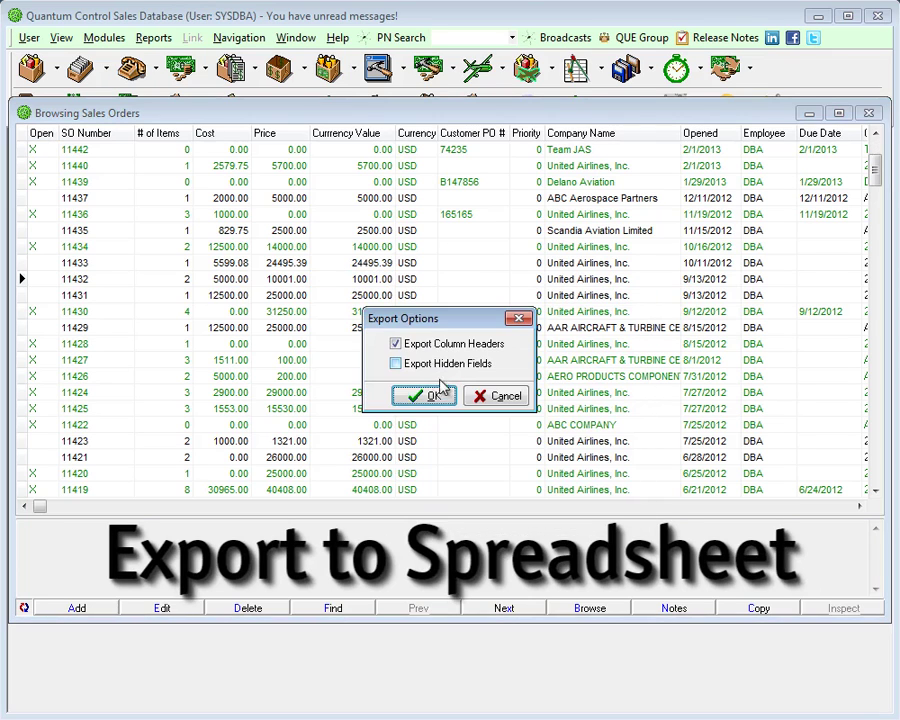
click(440, 392)
text(Sales Orders)
click(842, 716)
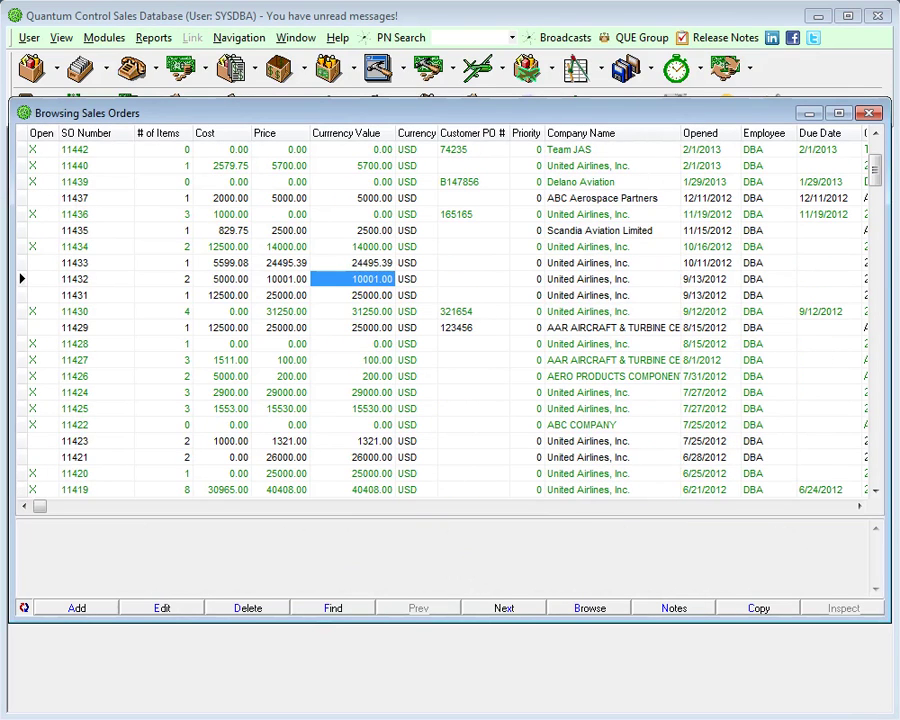
Move Due Date and Customer PO # before Employee and save the layout to personal settings.
drag(808, 135, 762, 147)
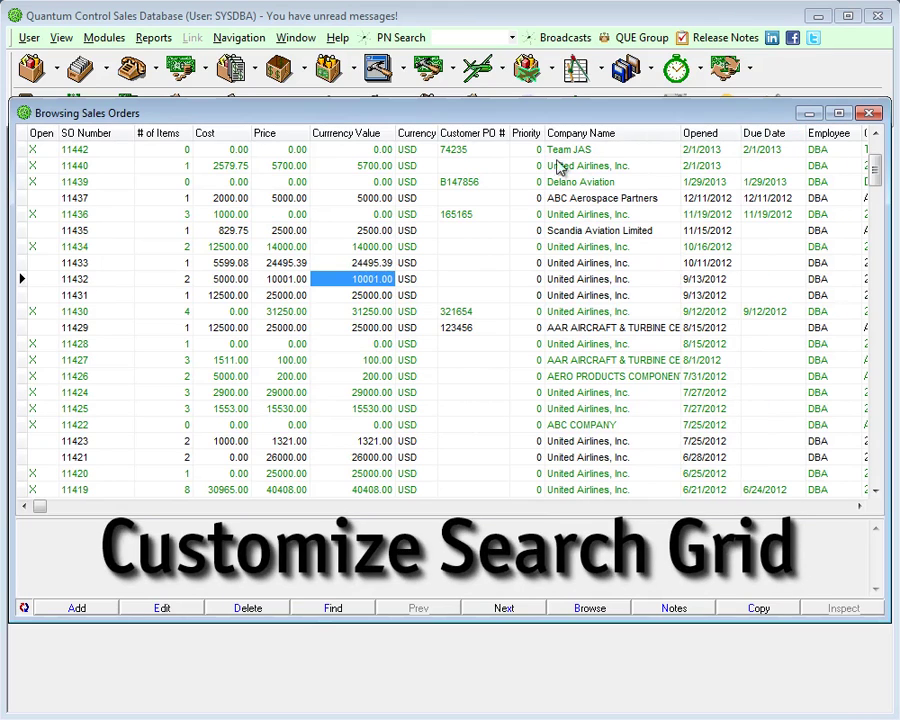
drag(450, 133, 779, 143)
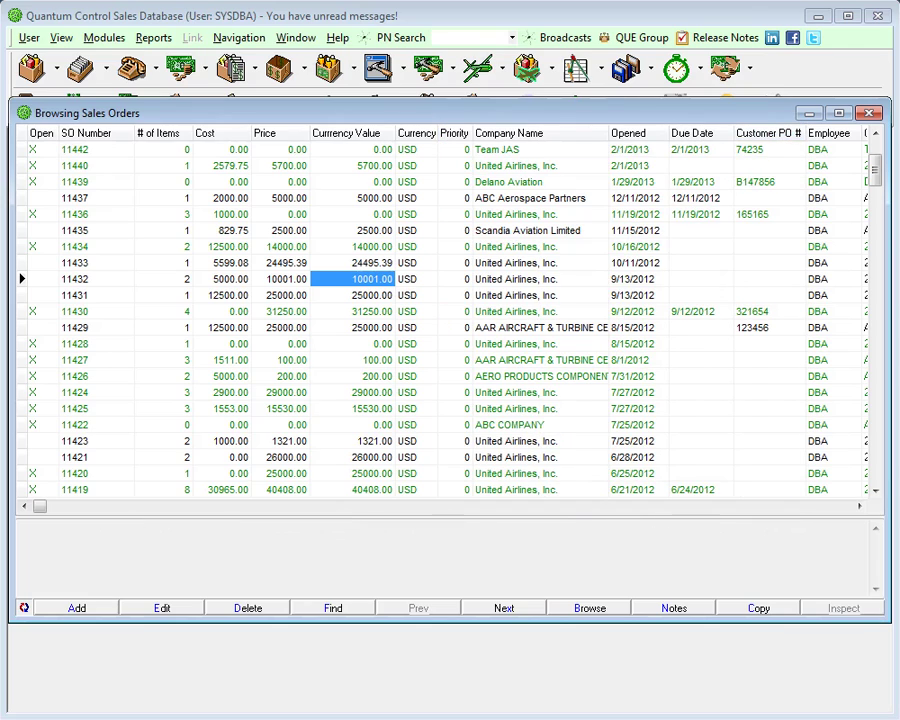
click(416, 184)
right_click(416, 184)
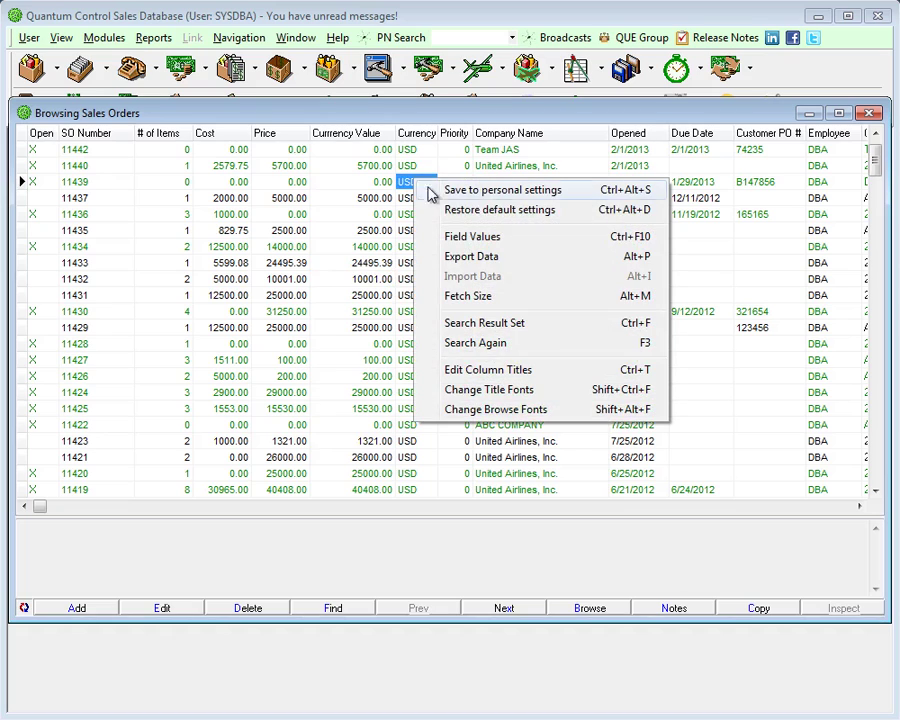
click(503, 191)
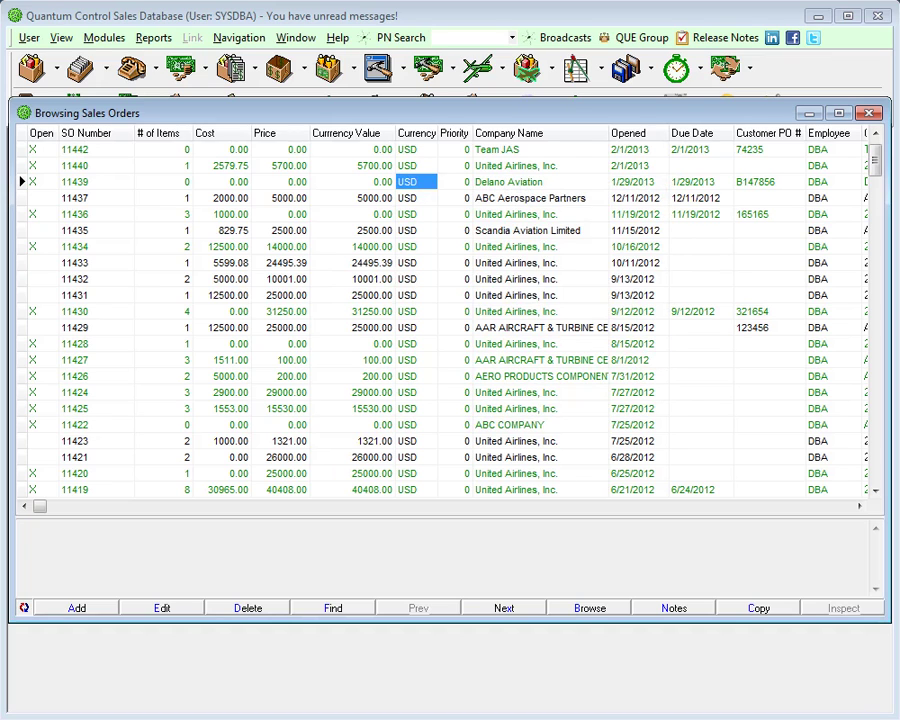
key(ctrl+f)
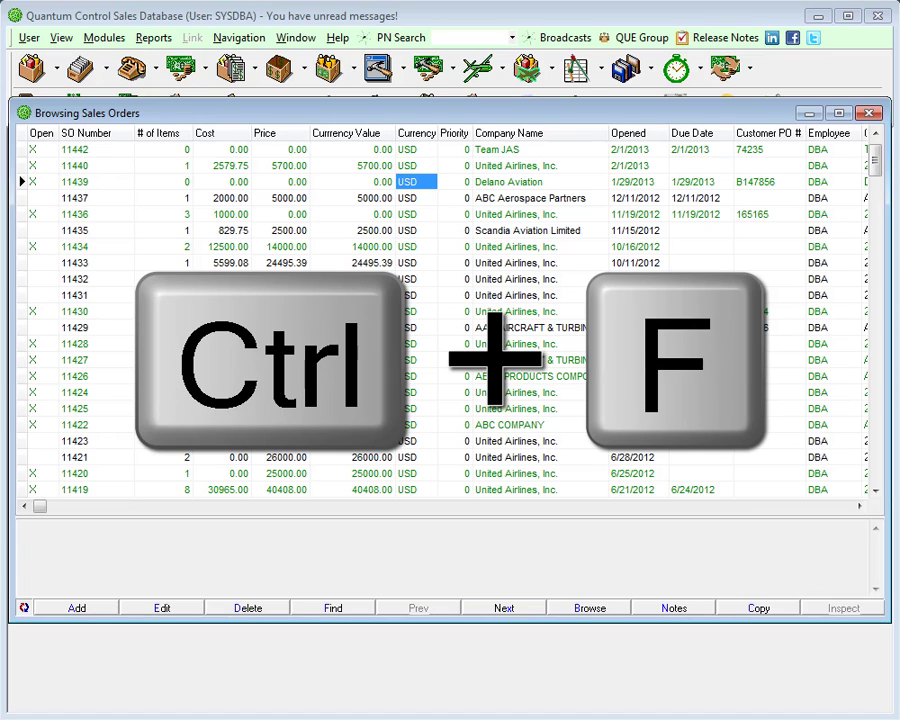
Search the Company Name column for orders containing 'ABC Supplier'.
click(508, 151)
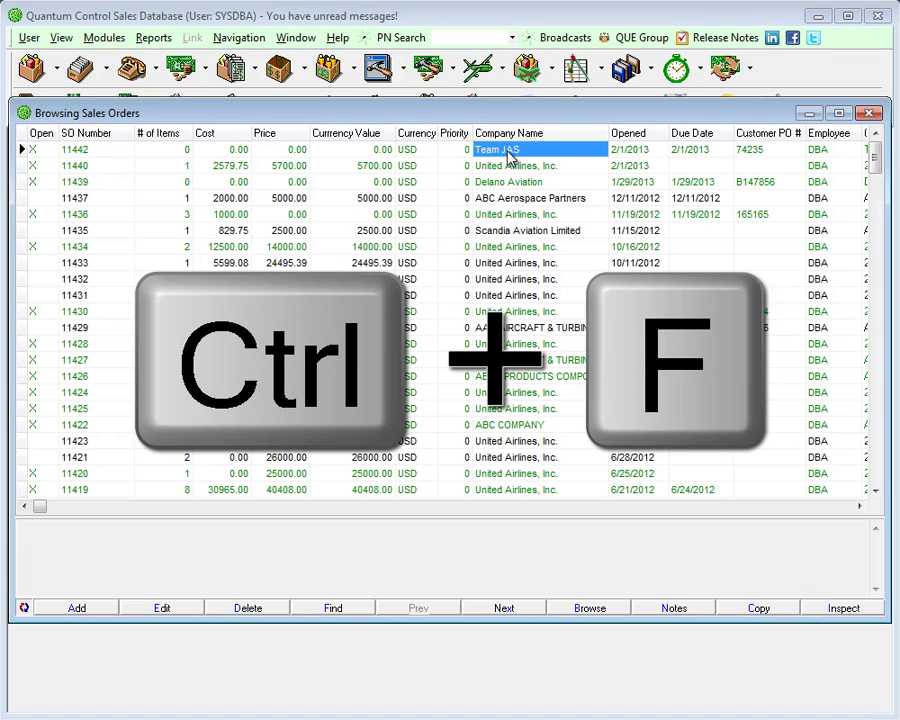
key(ctrl+f)
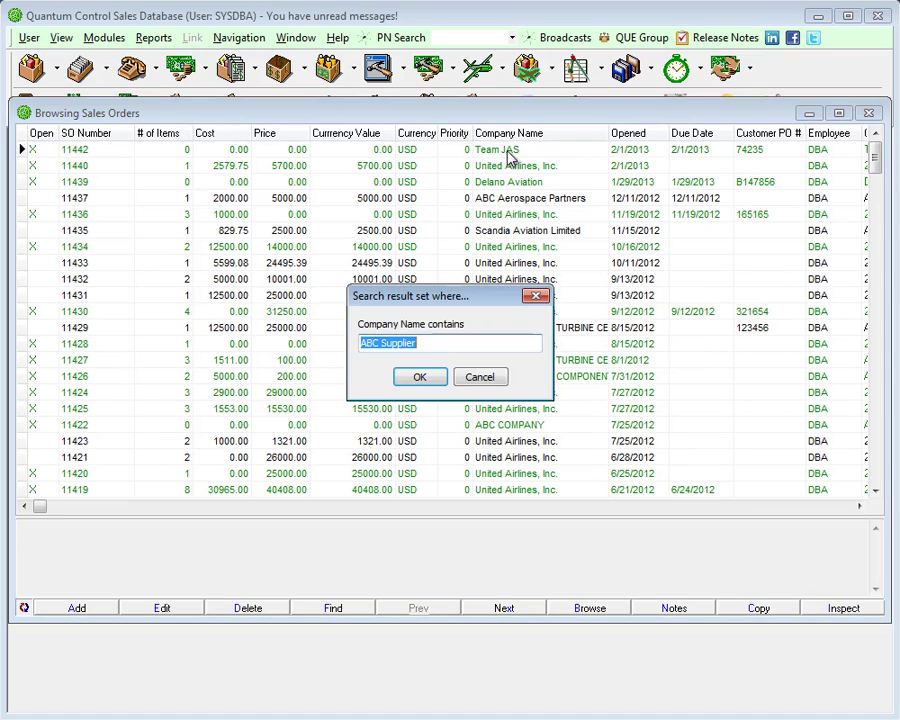
click(418, 377)
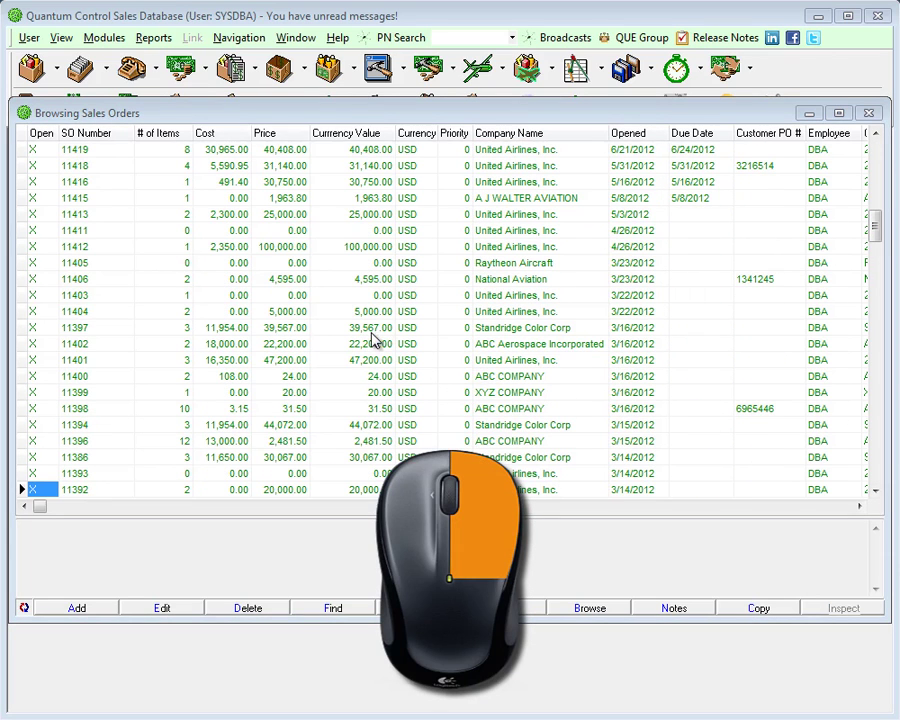
Export the listed order data to an Excel spreadsheet.
right_click(372, 340)
click(401, 413)
click(430, 396)
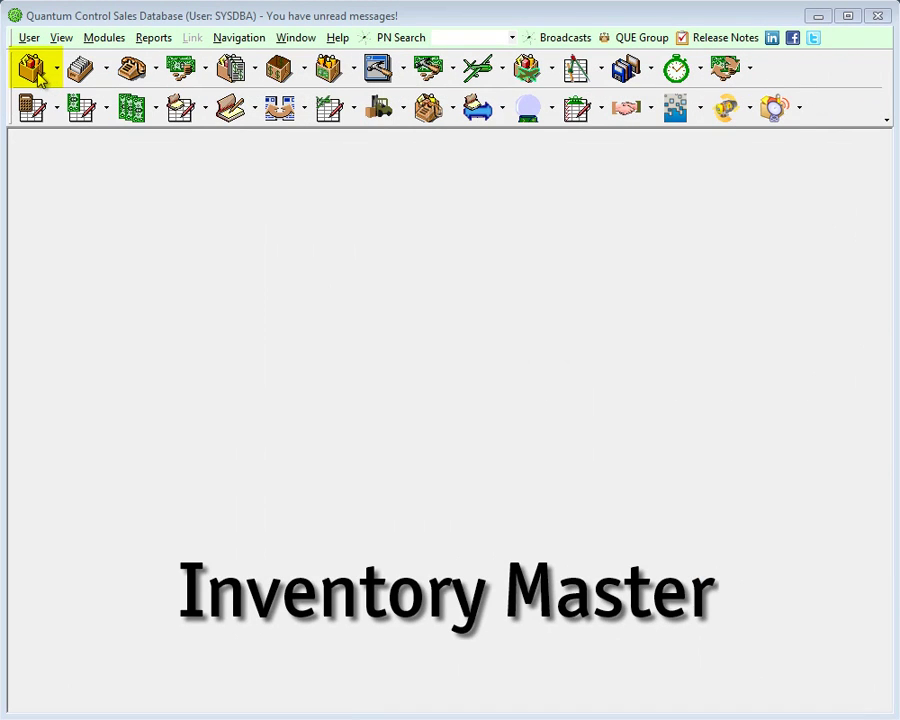
Open the Inventory Master record, showing part 100641-1 SHAFT with its history panels.
click(33, 68)
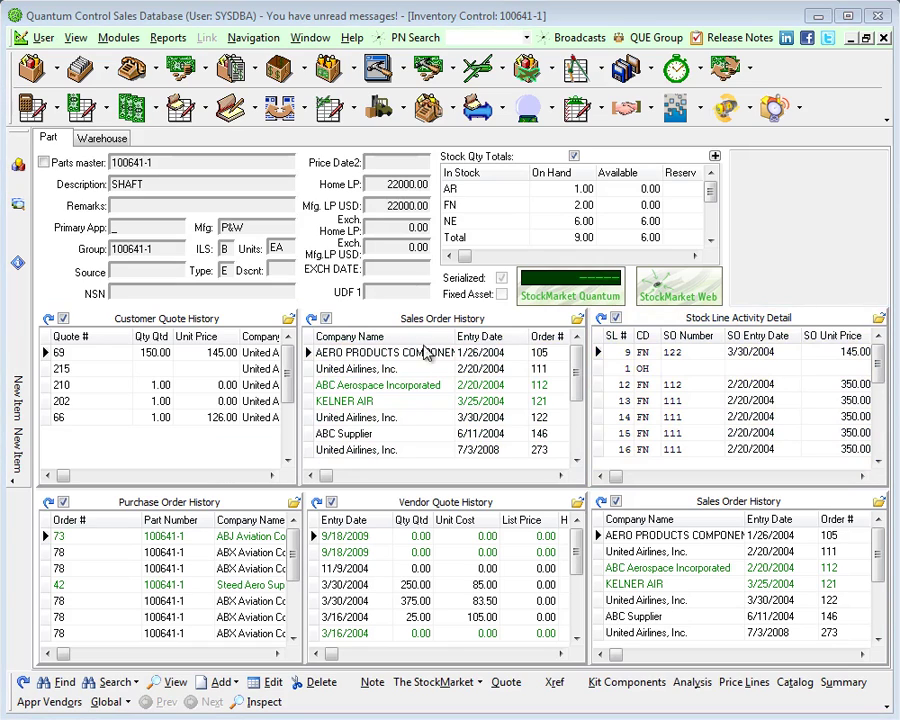
Configure the browses so SO Exchange Item History, PO Exchange Item History and All Cores fill the bottom row.
right_click(406, 322)
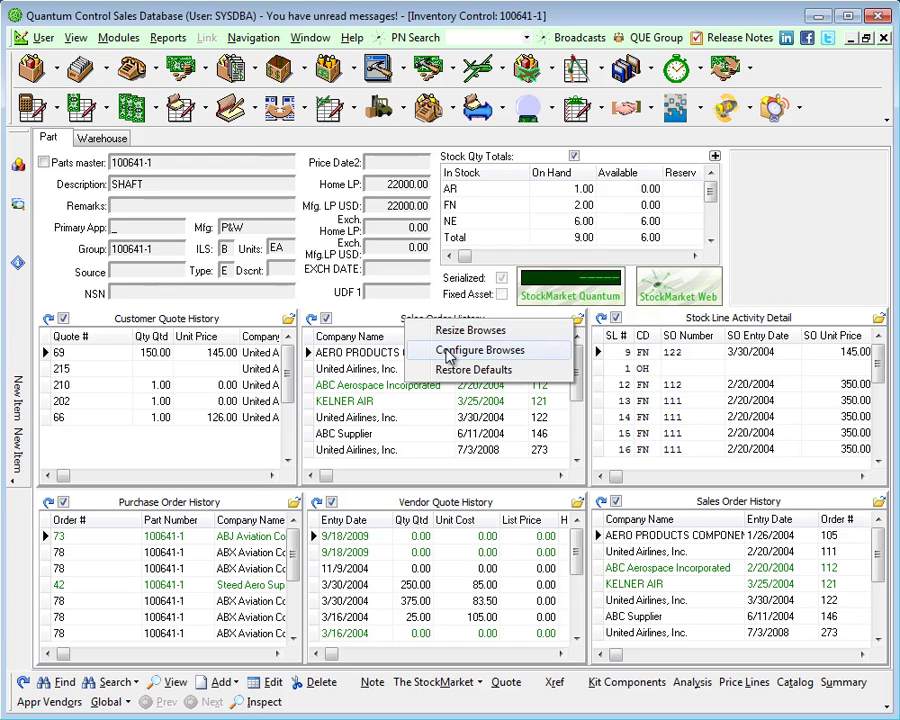
click(447, 352)
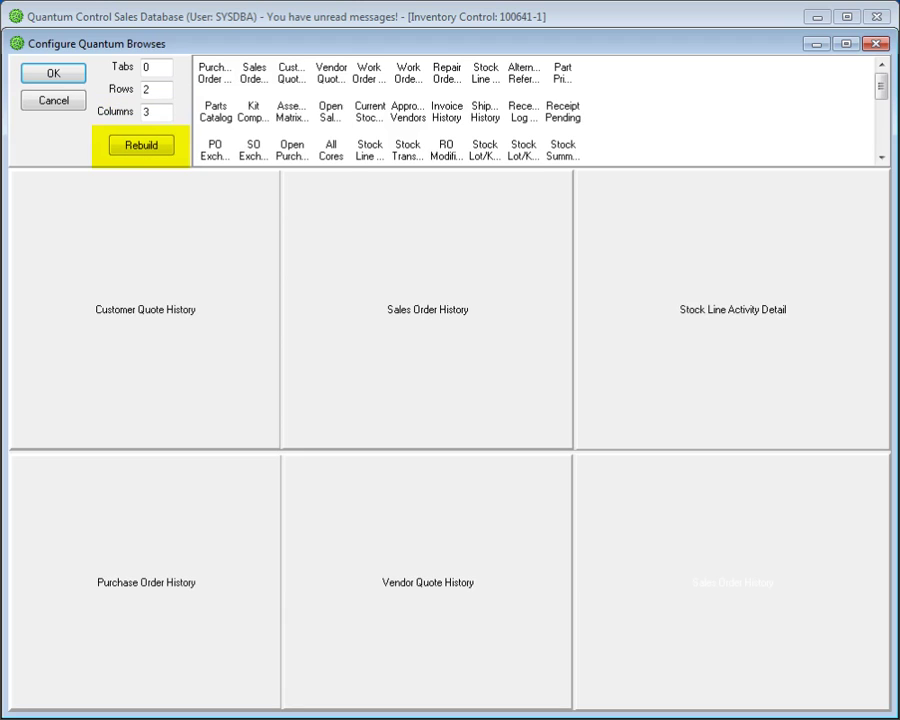
click(250, 151)
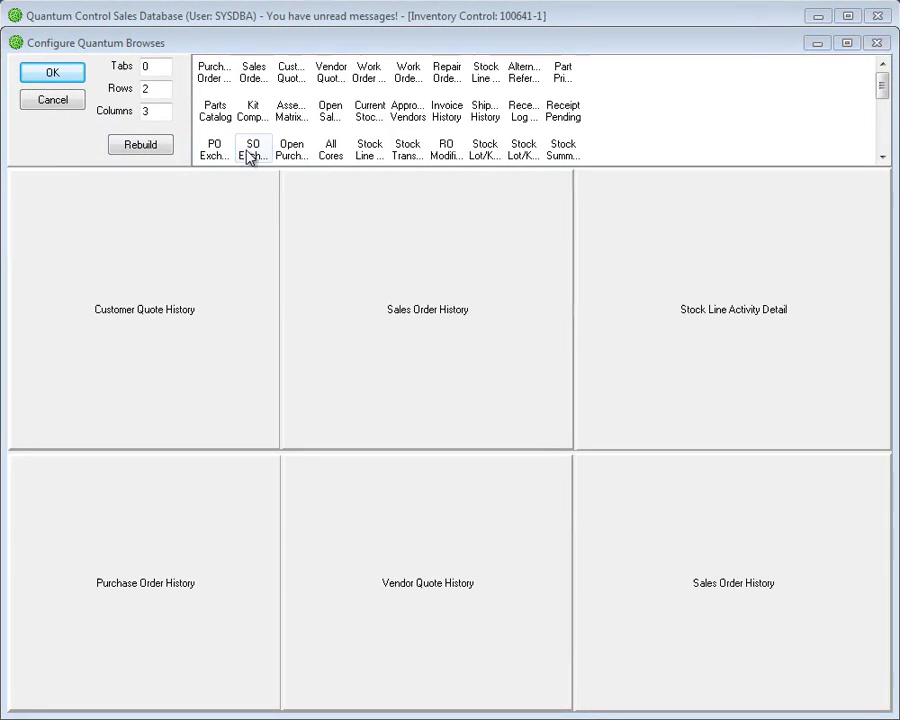
drag(181, 419, 180, 475)
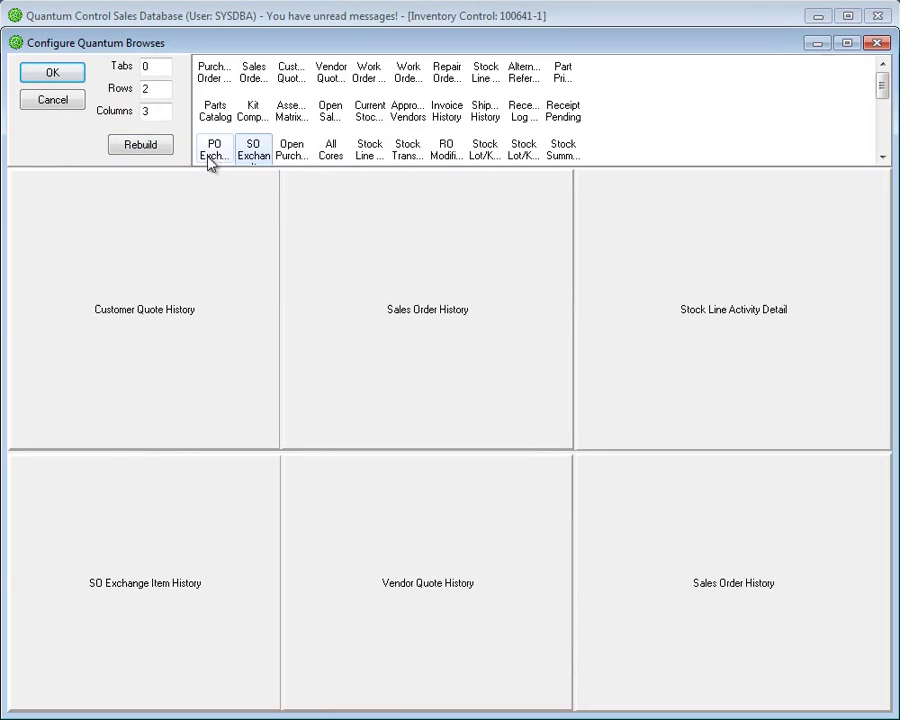
drag(212, 150, 440, 566)
drag(342, 155, 700, 565)
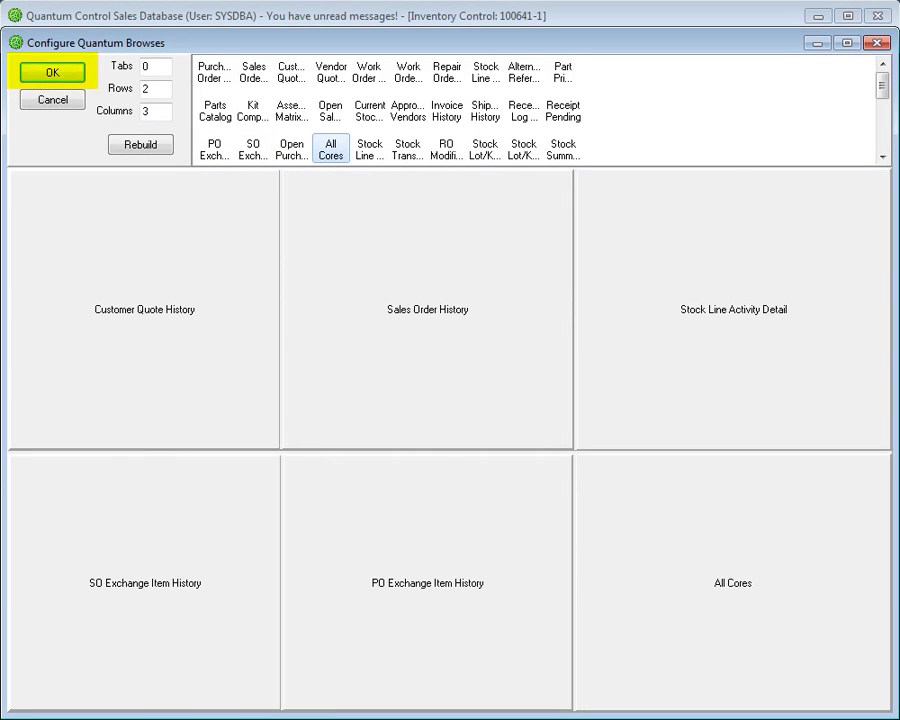
key(Return)
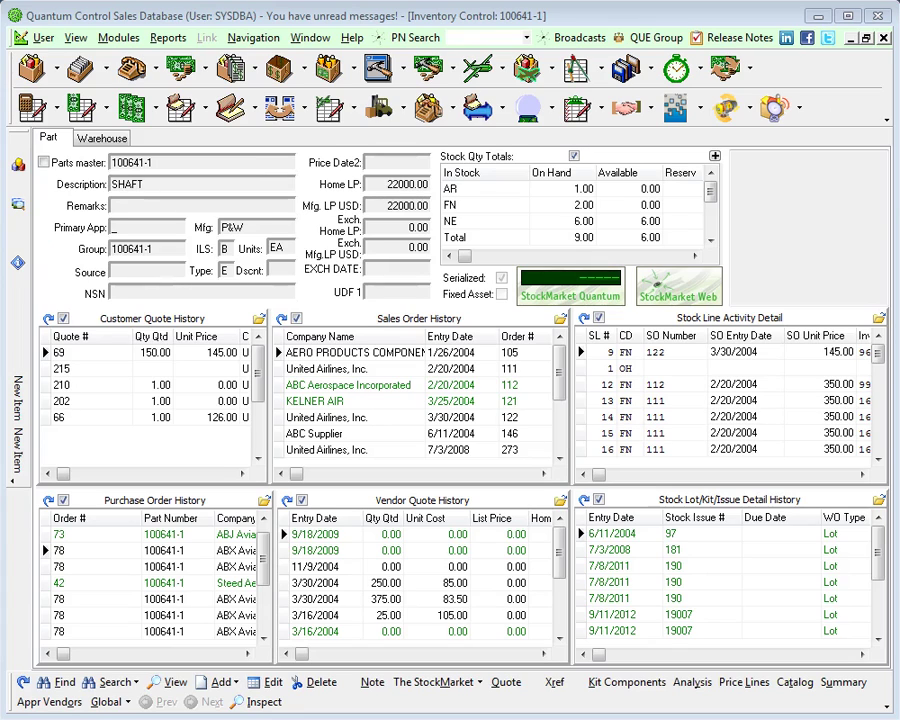
Inspect purchase order 78 from Purchase Order History, then open the ABC Aerospace company record.
click(62, 550)
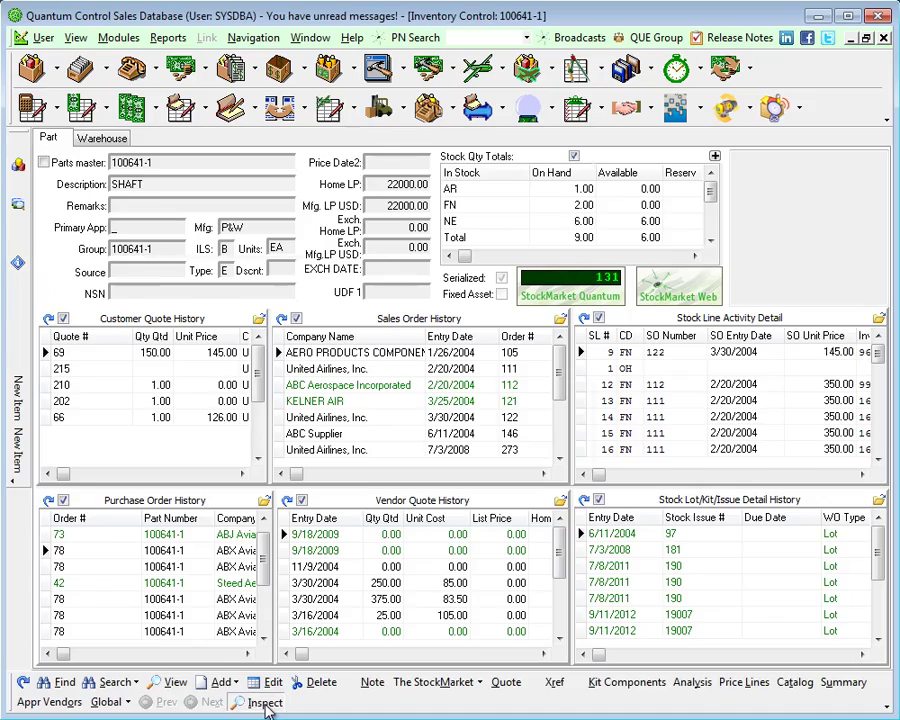
click(263, 702)
key(Escape)
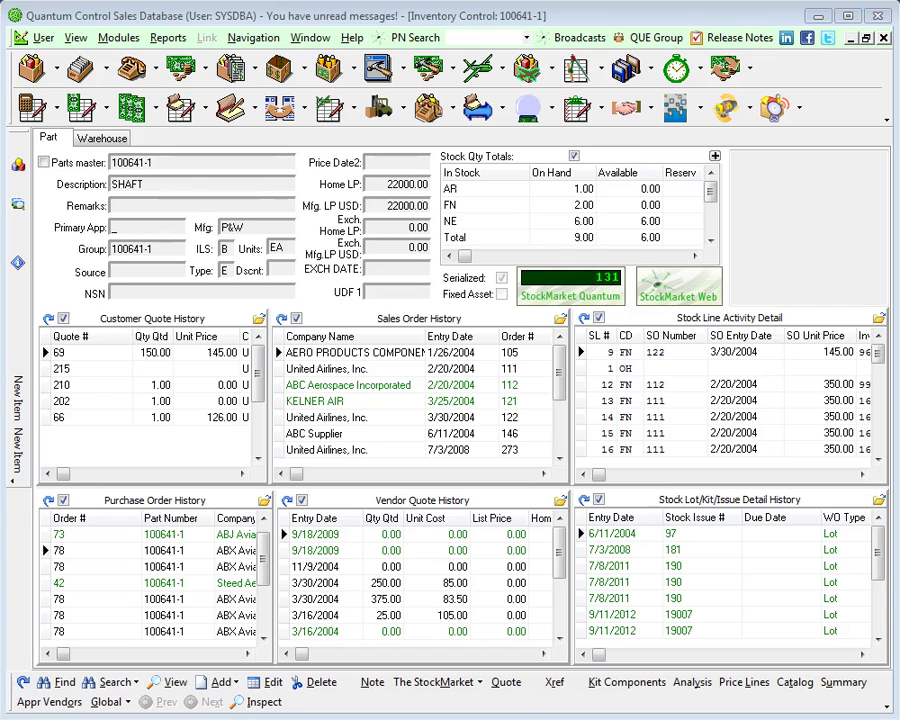
click(133, 68)
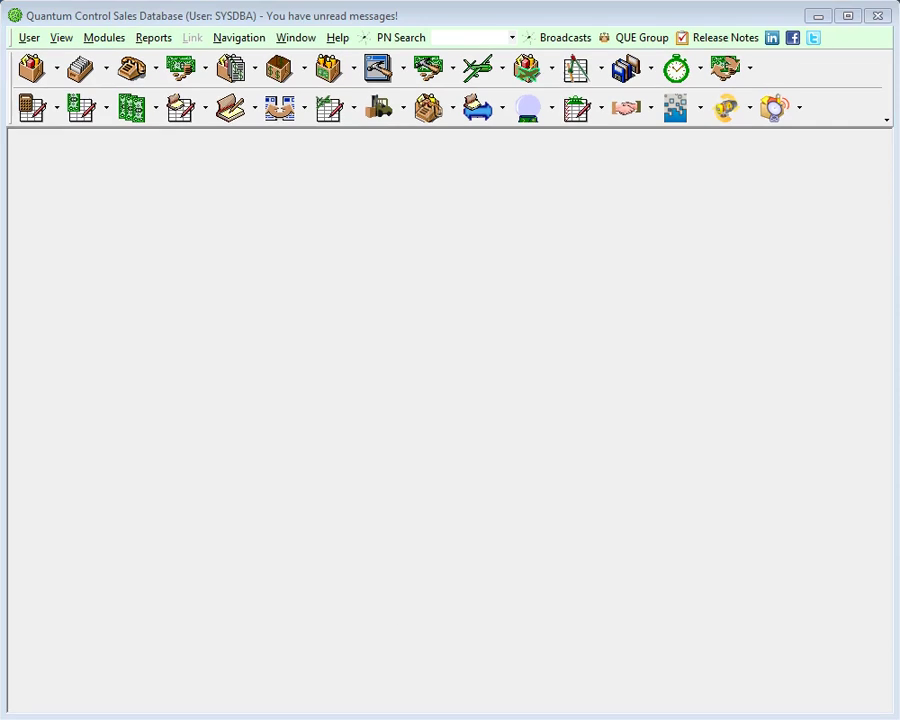
Search all sales order headers without filters and open sales order 11452.
click(204, 72)
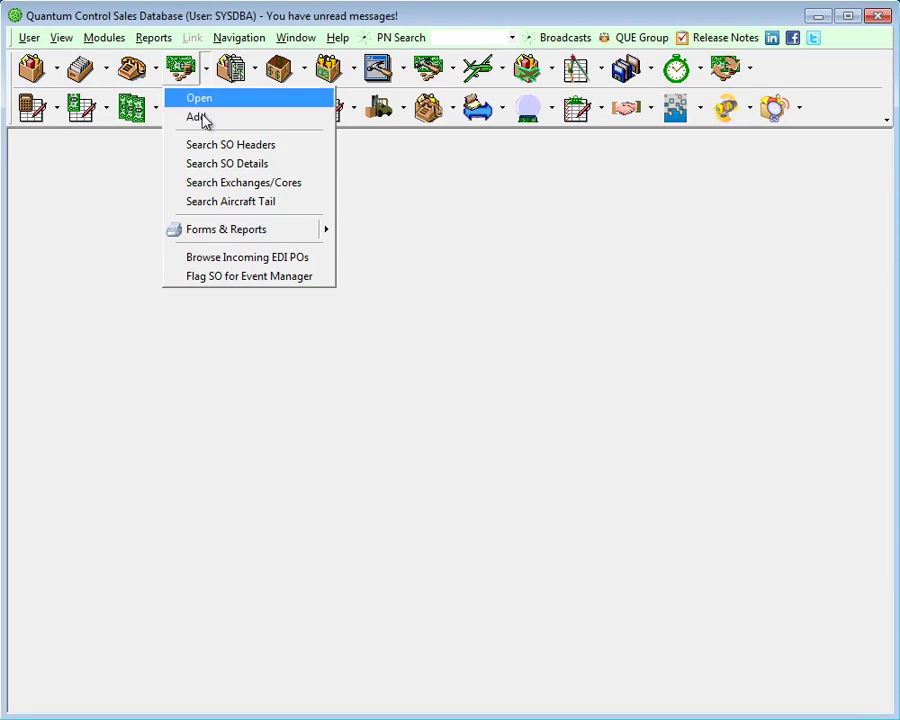
click(207, 146)
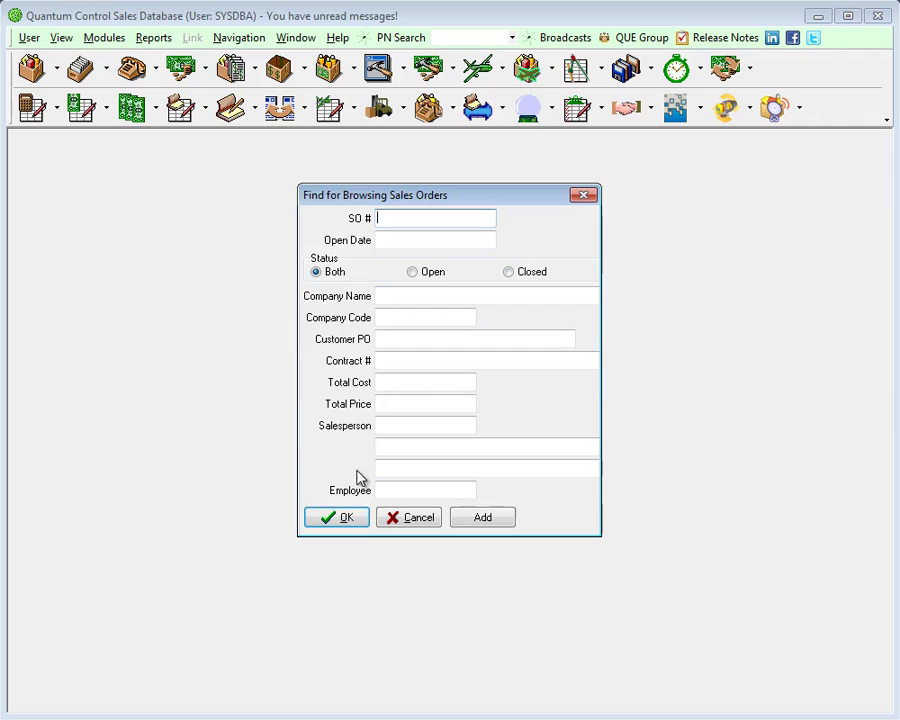
click(341, 517)
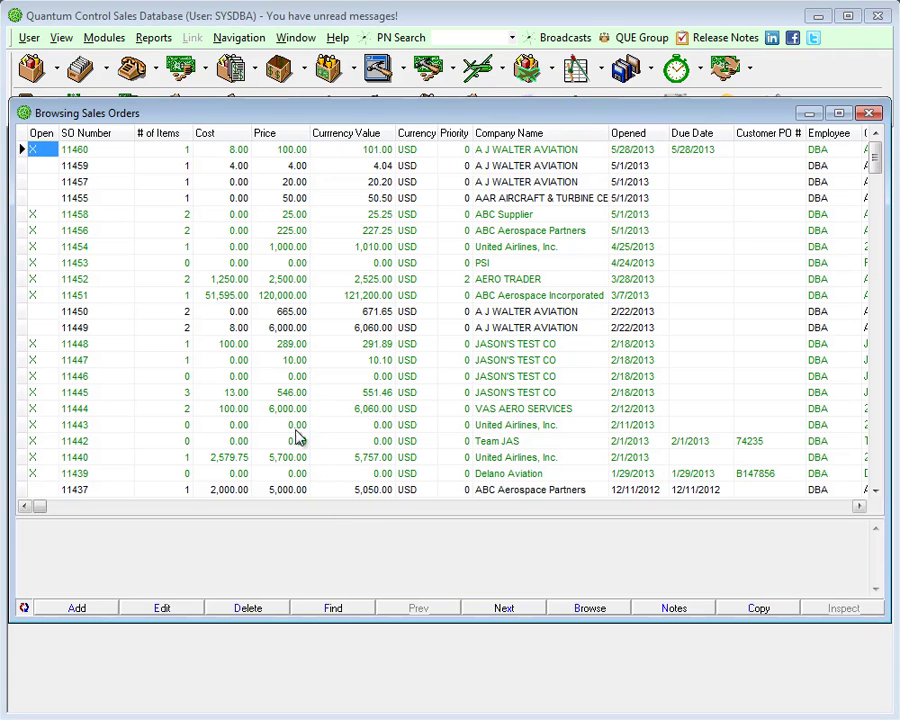
click(80, 282)
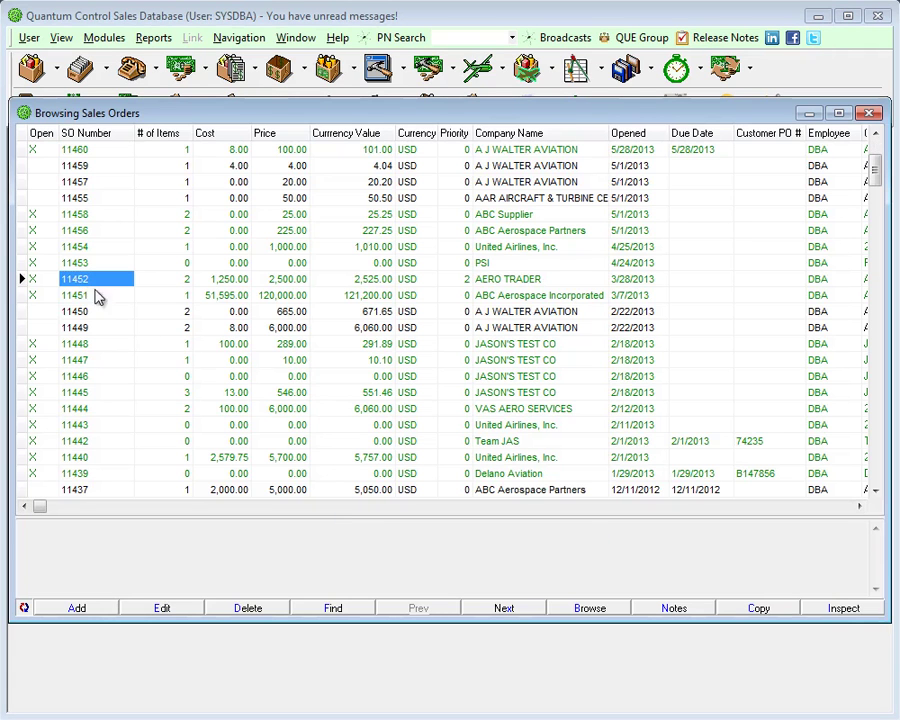
key(i)
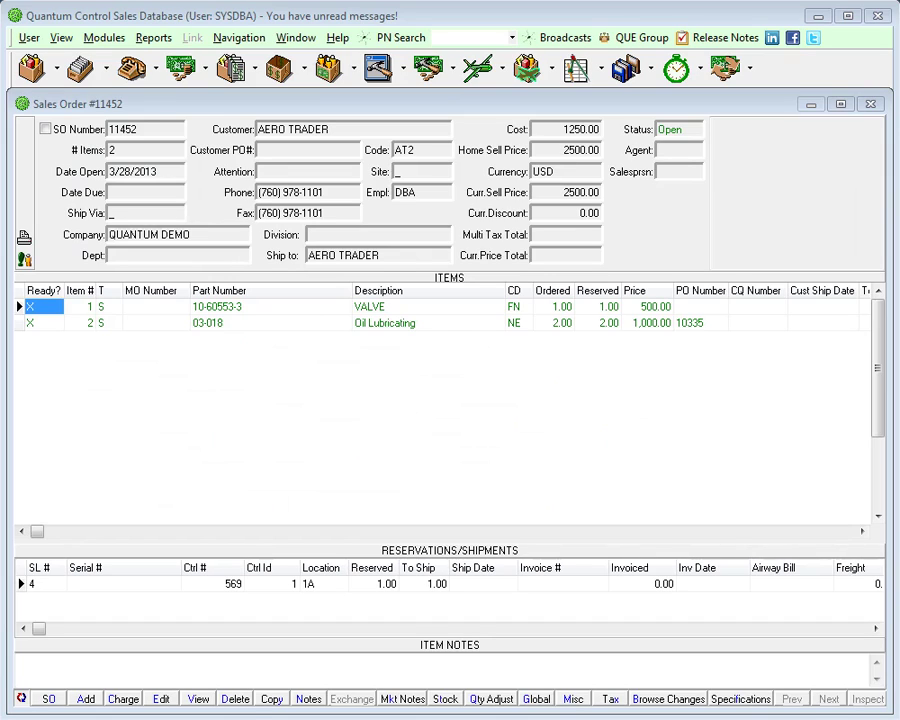
Inspect part 10-60553-3 VALVE's inventory record, then return to sales order 11452.
click(244, 310)
key(i)
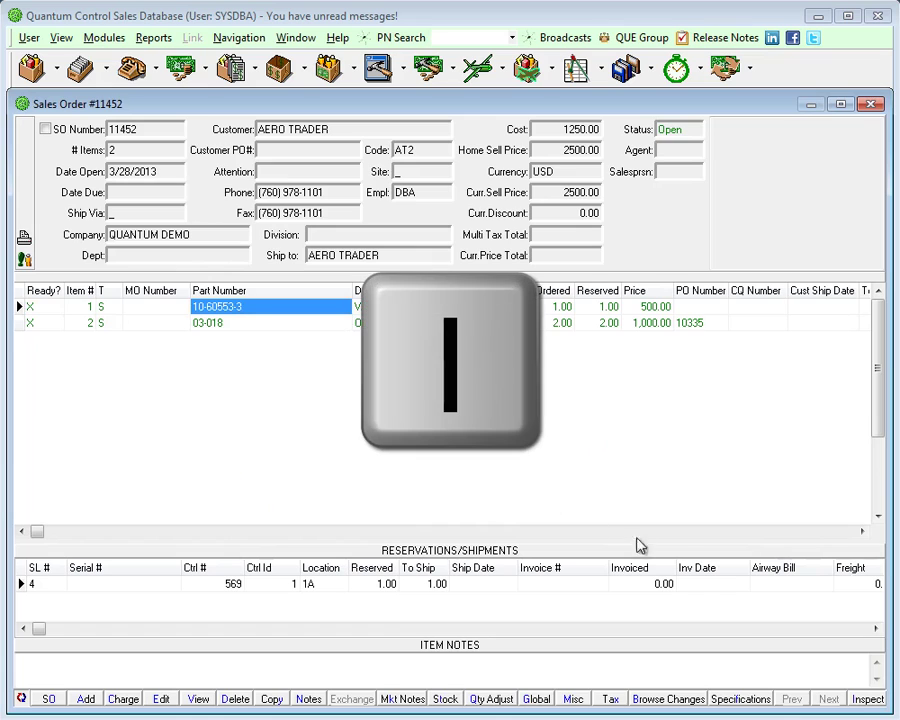
click(866, 700)
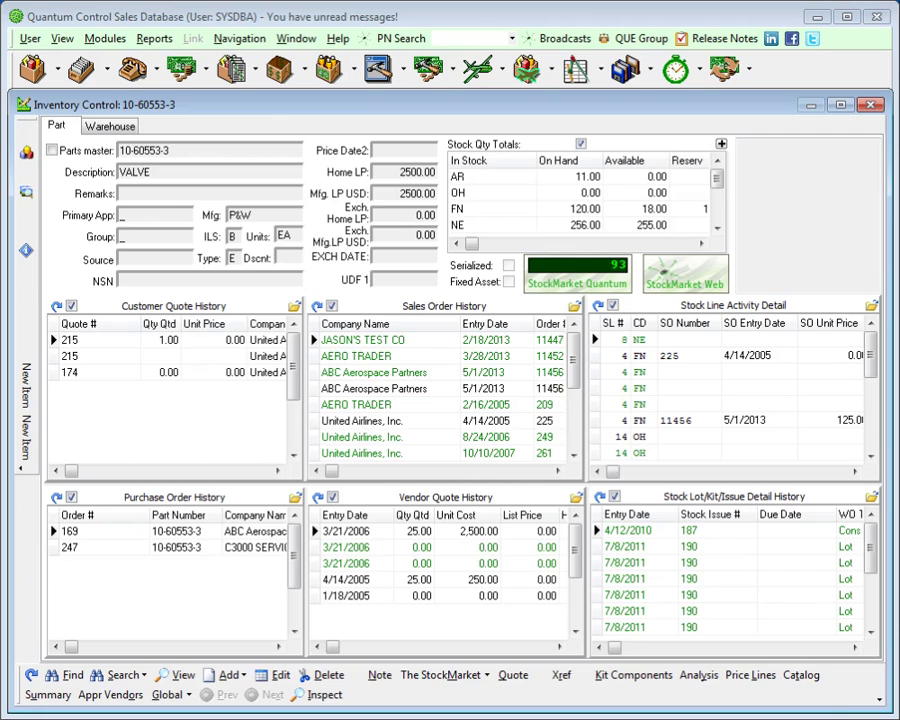
key(Escape)
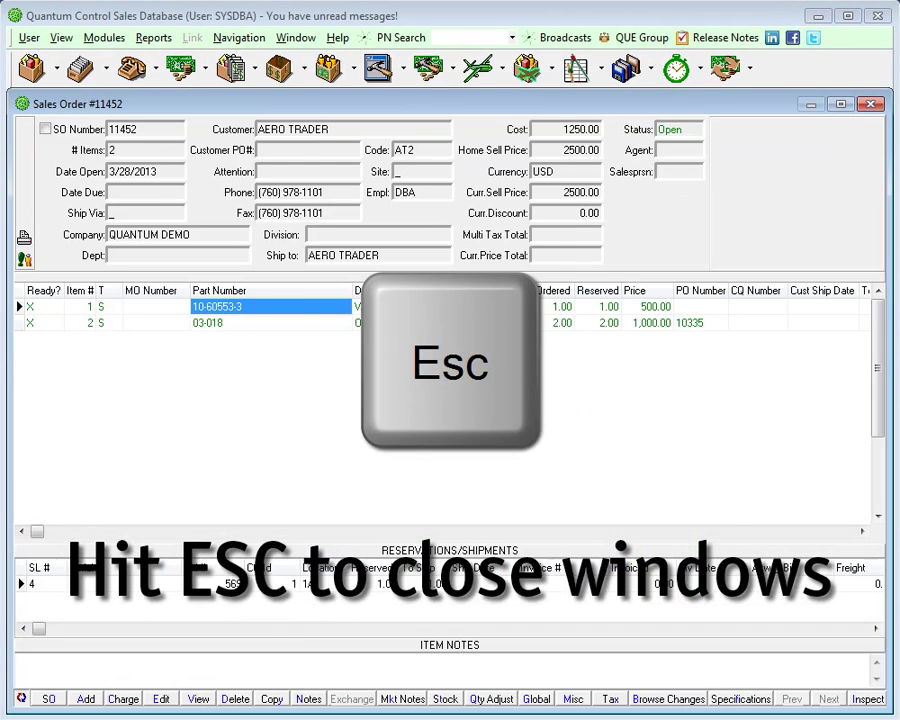
Close the inventory record to return to Sales Order 11452 for AERO TRADER.
key(Escape)
key(Escape)
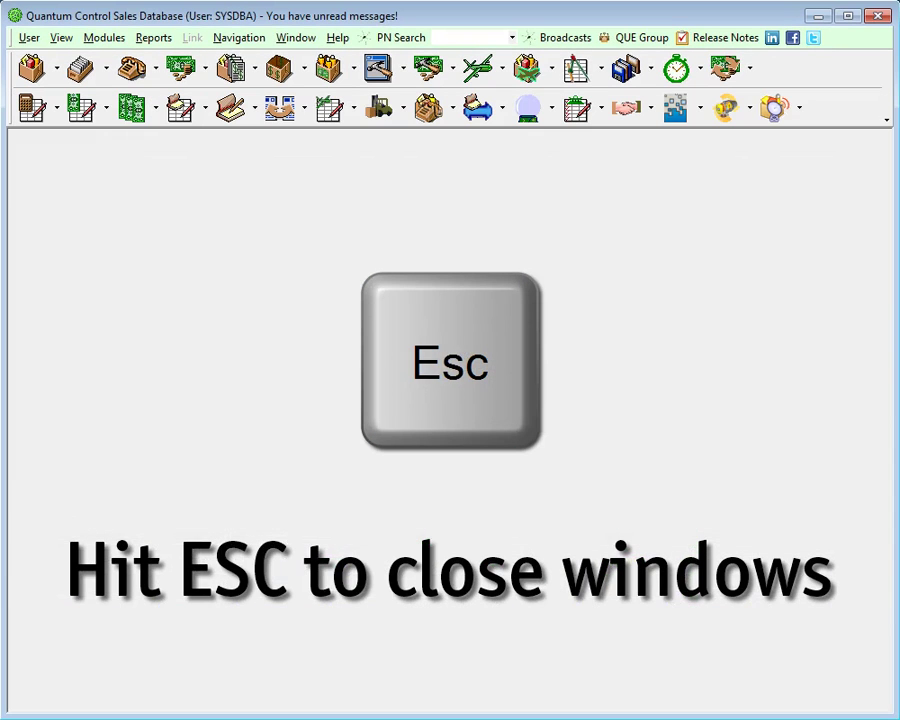